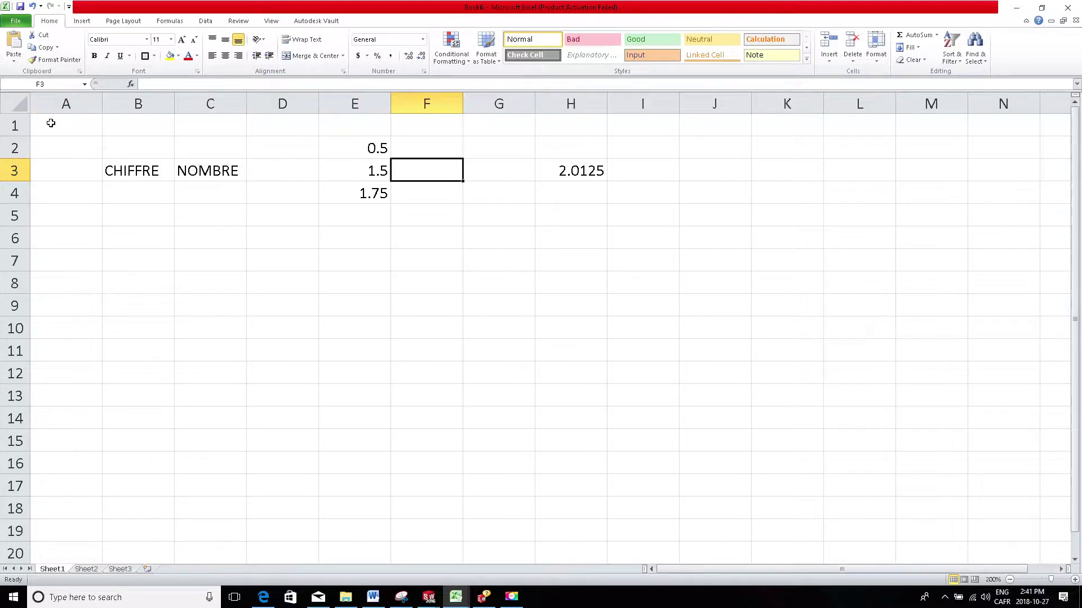
left_click_drag(51, 123, 724, 425)
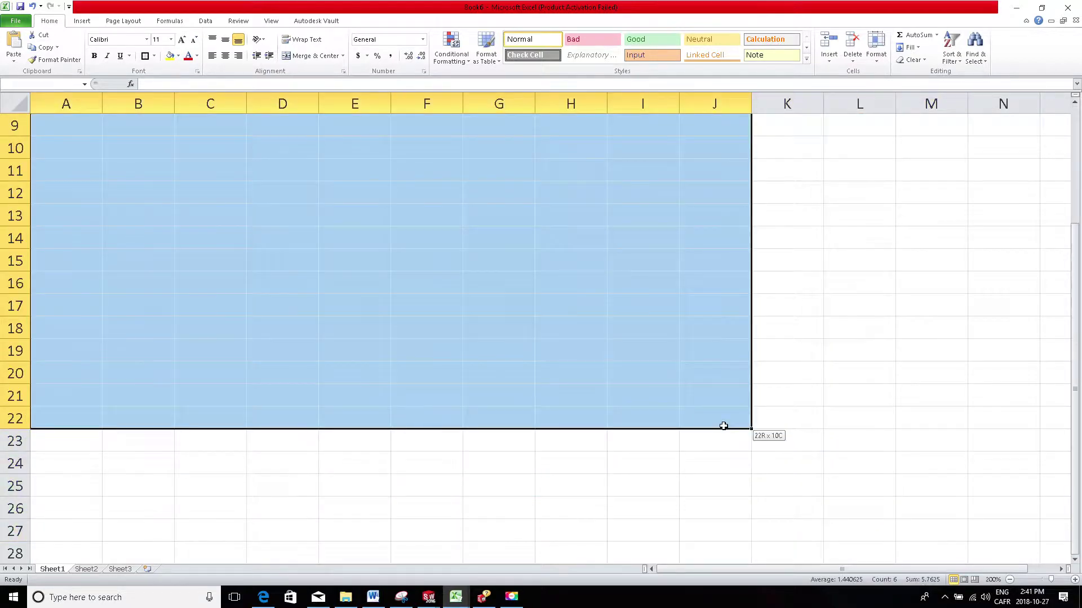
scroll(570, 323, "up", 3)
left_click(524, 207)
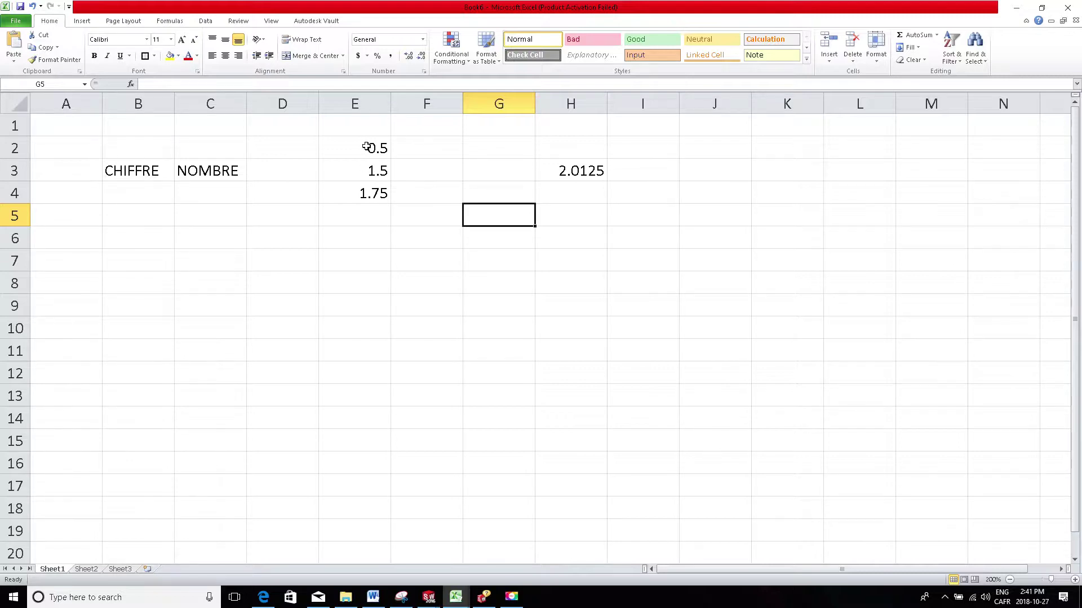
Step: Format cells E2:E4 as fractions with up to one digit (1/4)
left_click_drag(367, 147, 364, 191)
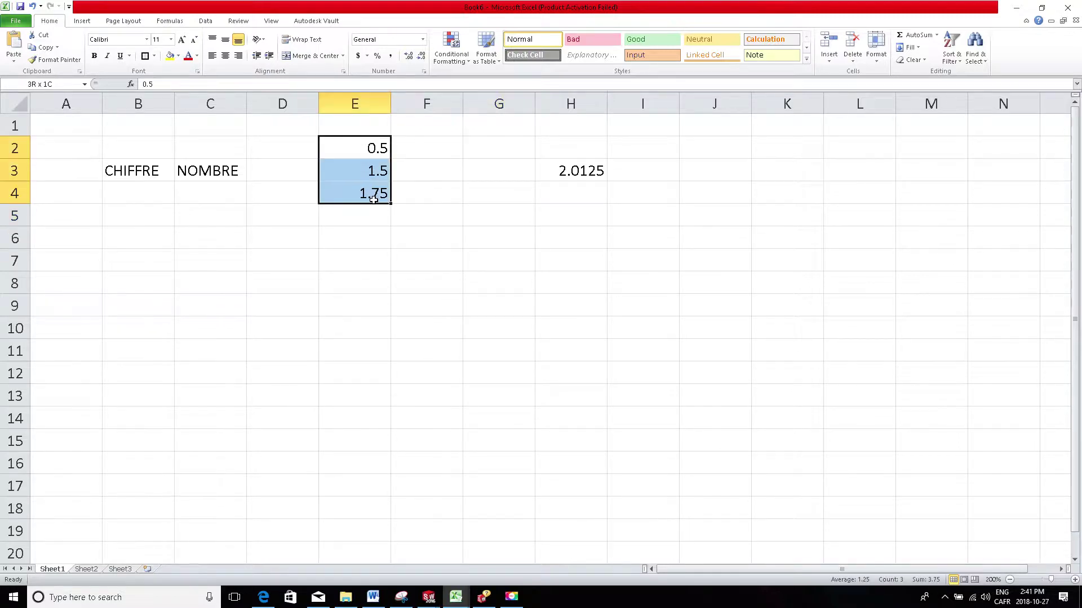
right_click(347, 164)
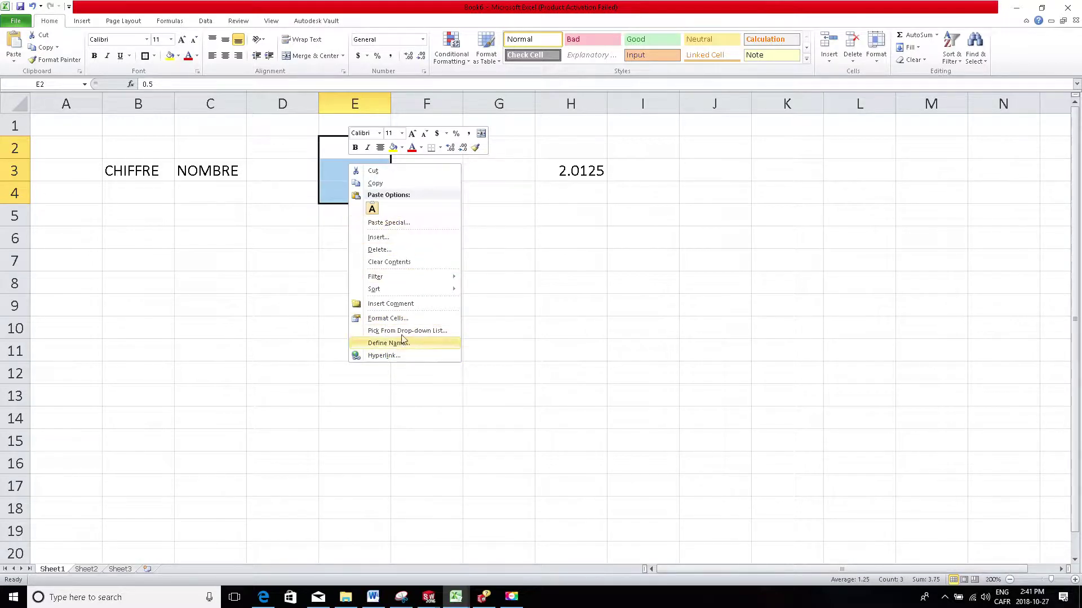
left_click(381, 319)
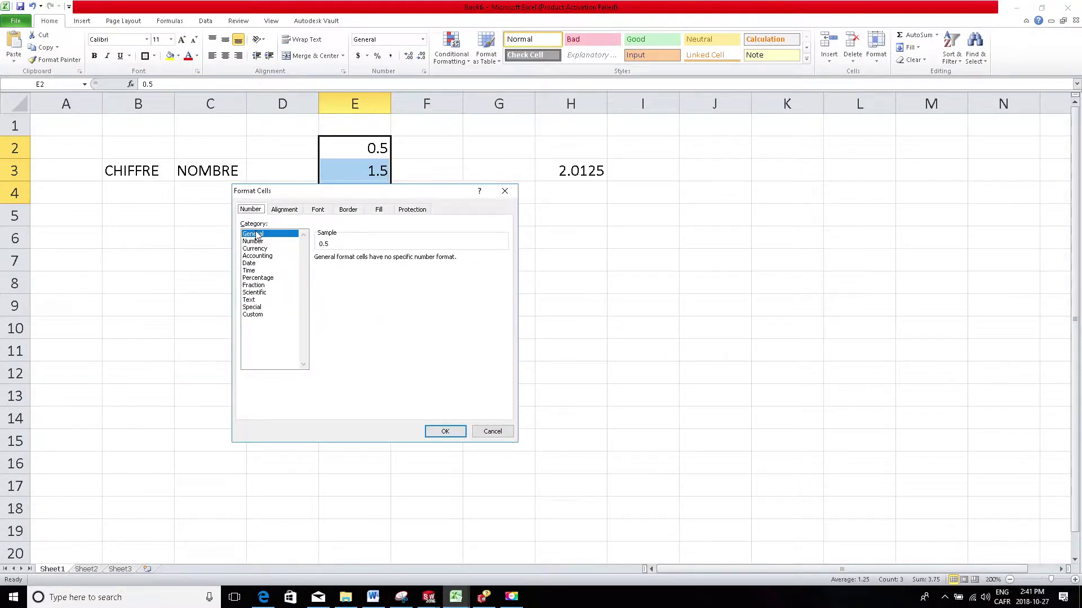
left_click(253, 285)
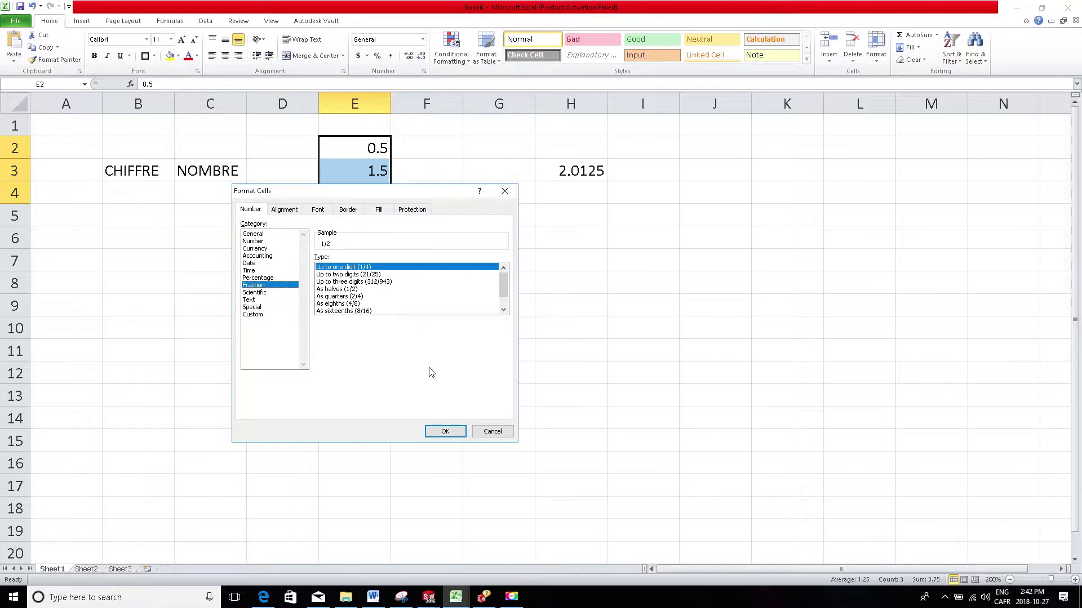
left_click(443, 432)
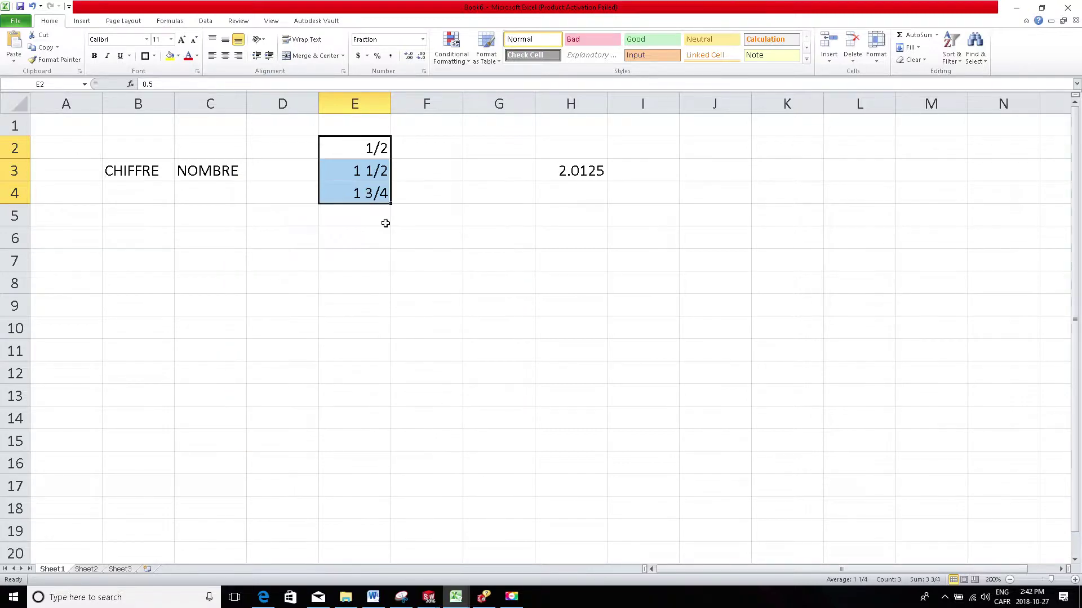
Step: Set the fraction type of cells E2:E4 to As halves (1/2) and check the value stored in E4
left_click(356, 175)
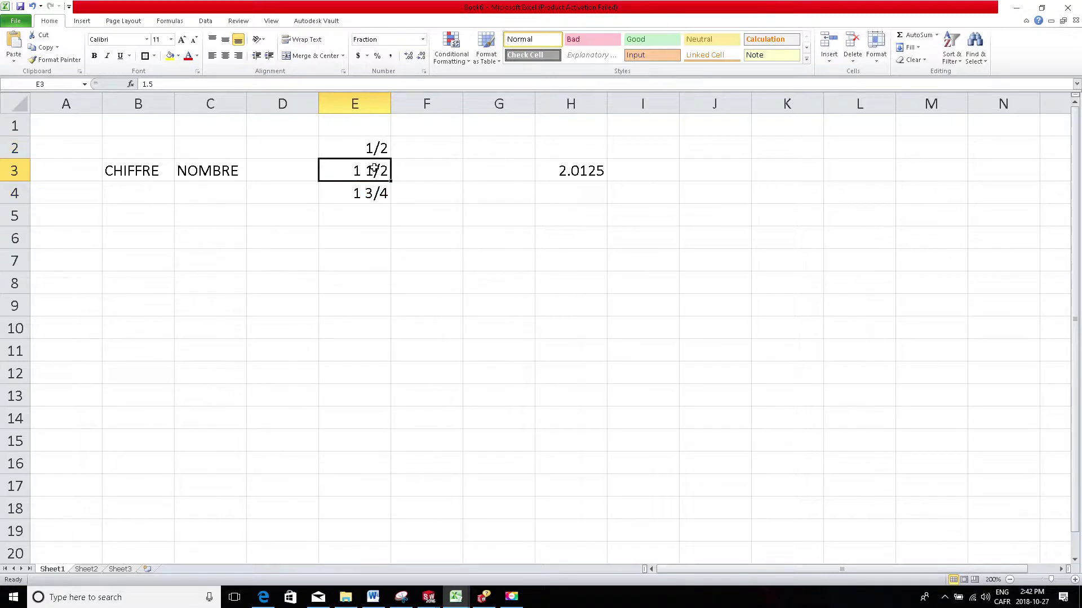
left_click(375, 197)
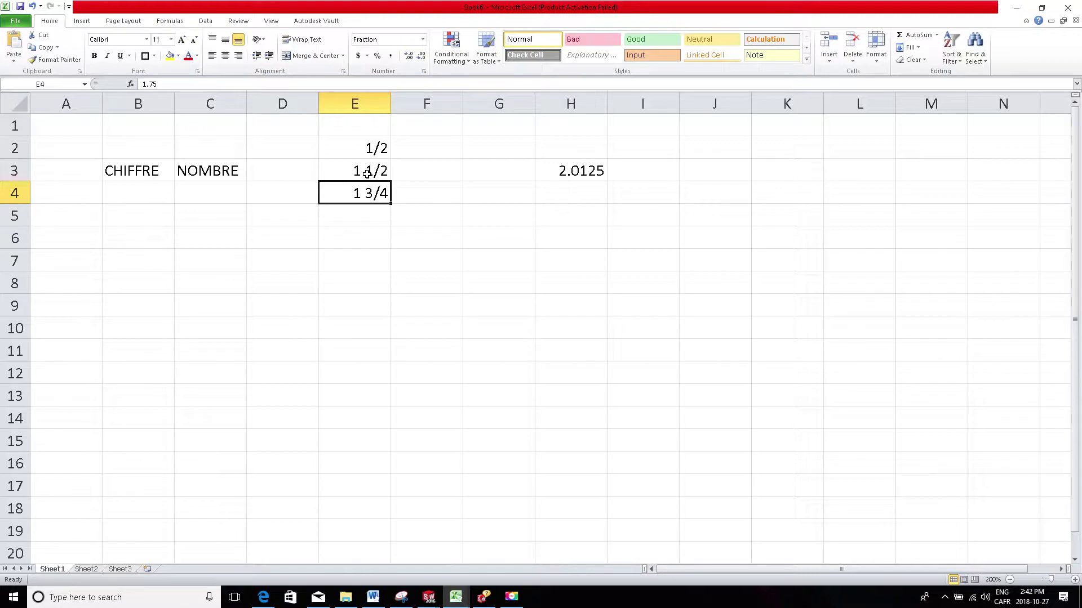
left_click(368, 172)
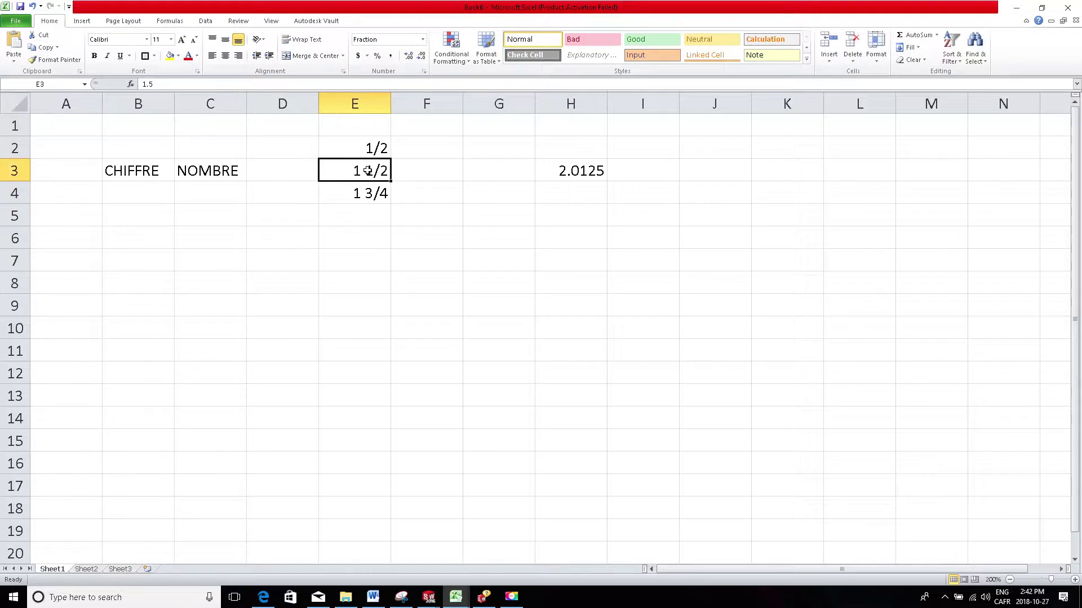
left_click_drag(369, 149, 381, 194)
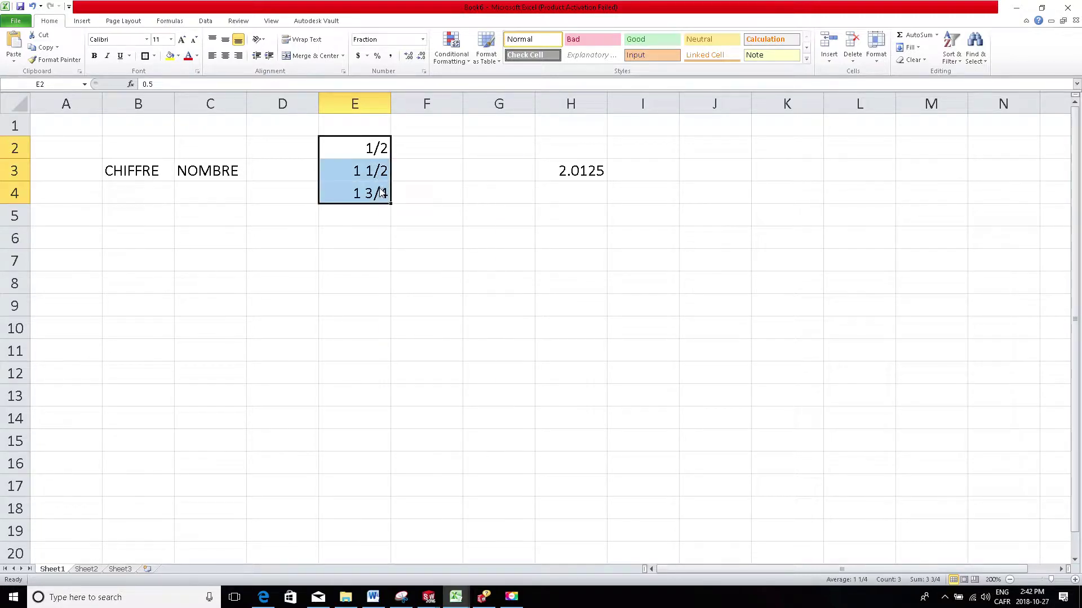
right_click(381, 189)
left_click(420, 343)
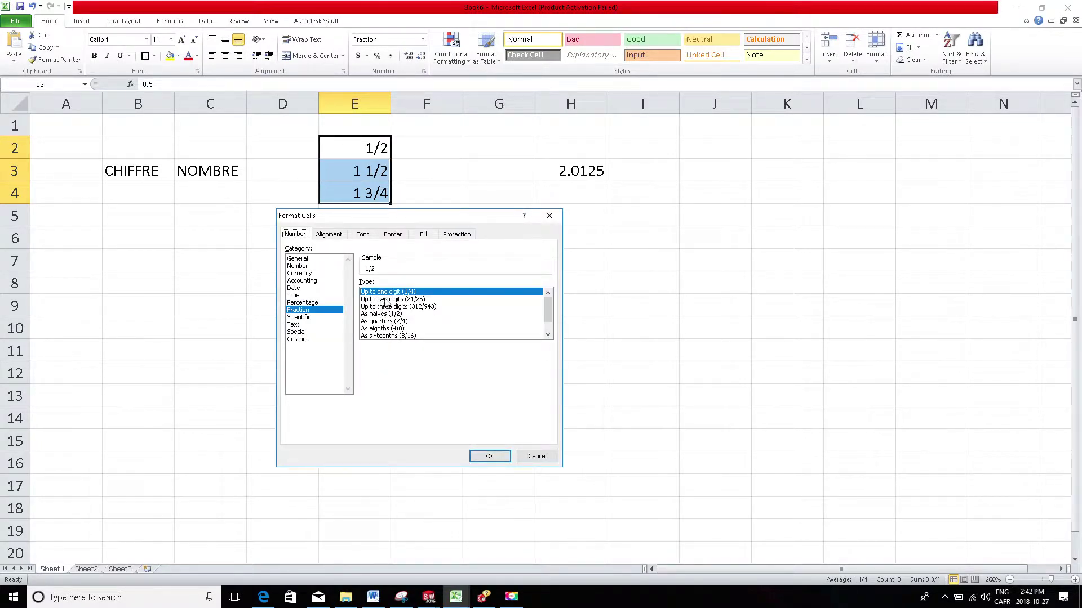
left_click(383, 313)
left_click(489, 457)
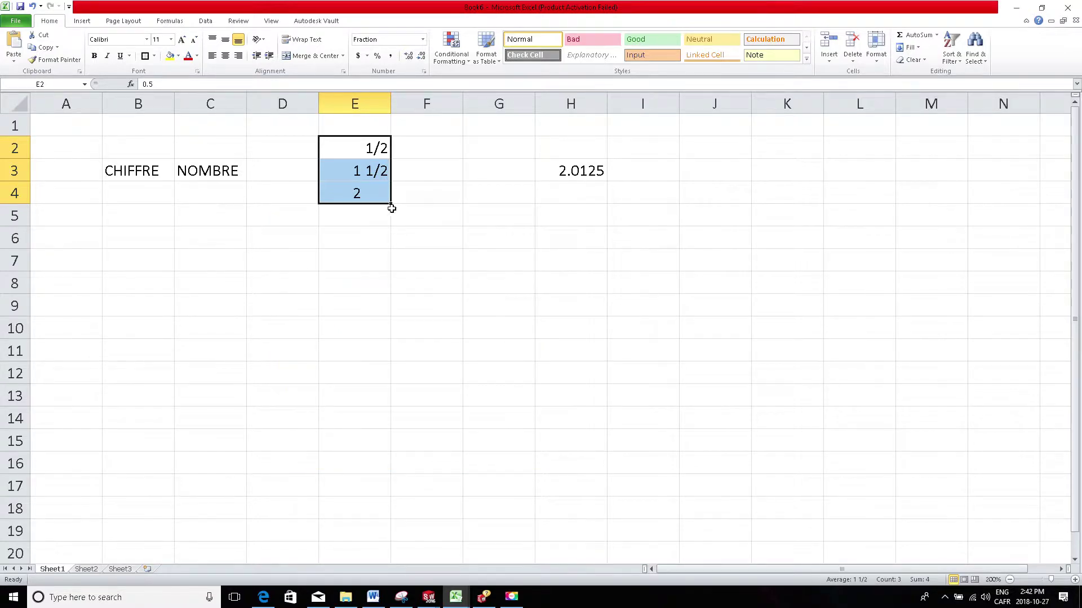
left_click(421, 195)
left_click(364, 193)
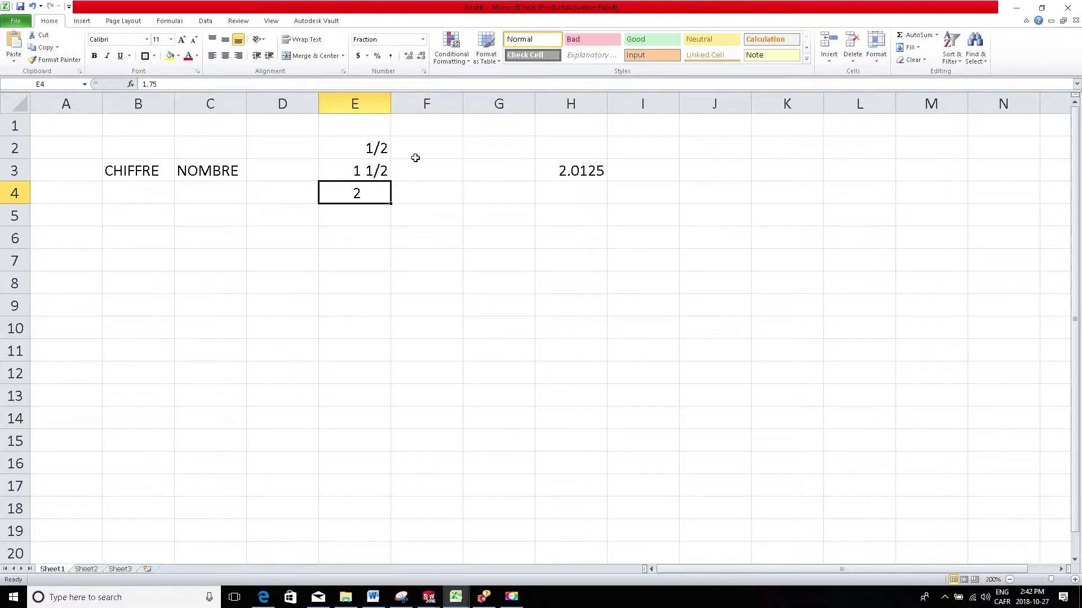
left_click_drag(352, 153, 372, 193)
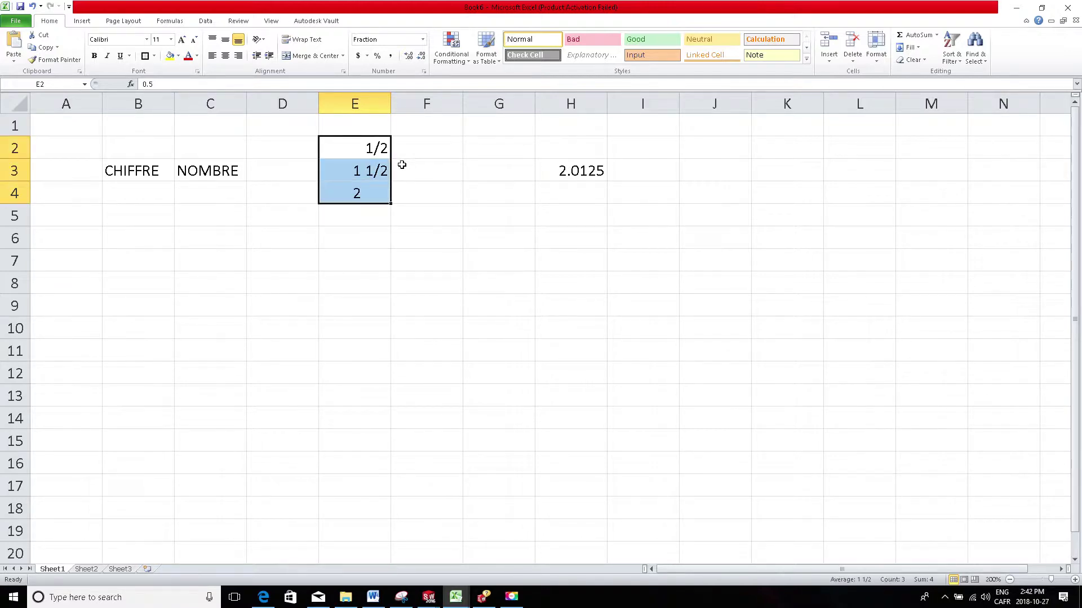
Step: Adjust the display of cell H3 to three decimal places and fill the cell down through H9
left_click(590, 171)
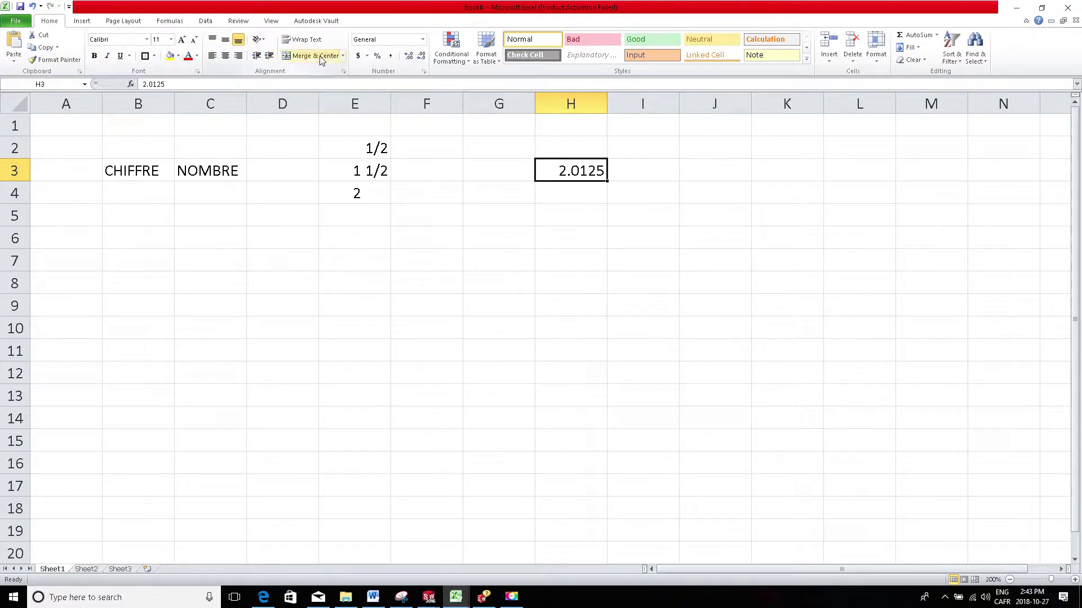
left_click(563, 149)
left_click(565, 171)
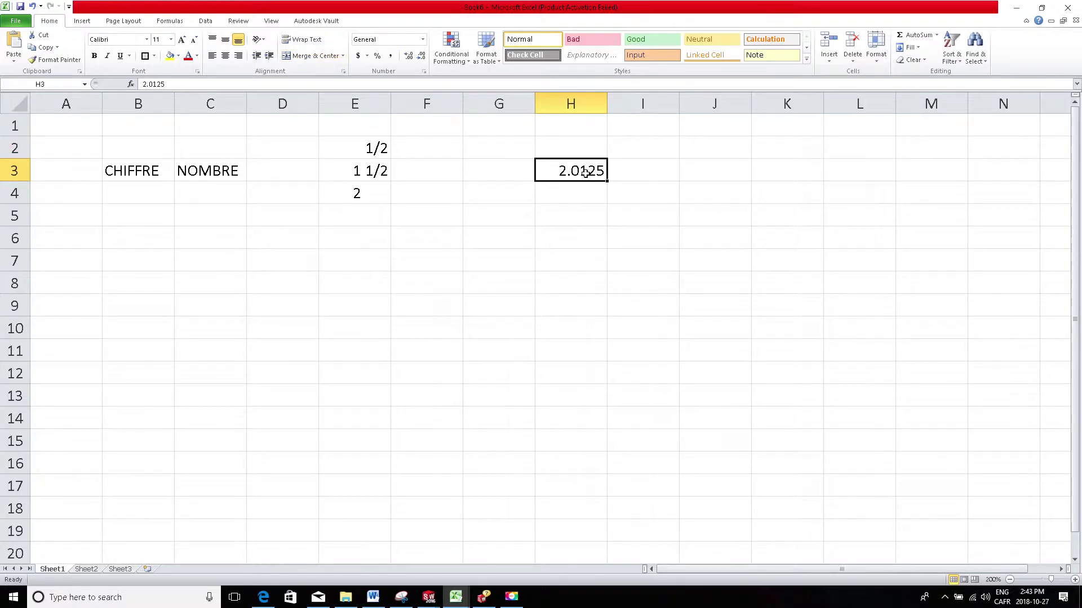
left_click(408, 56)
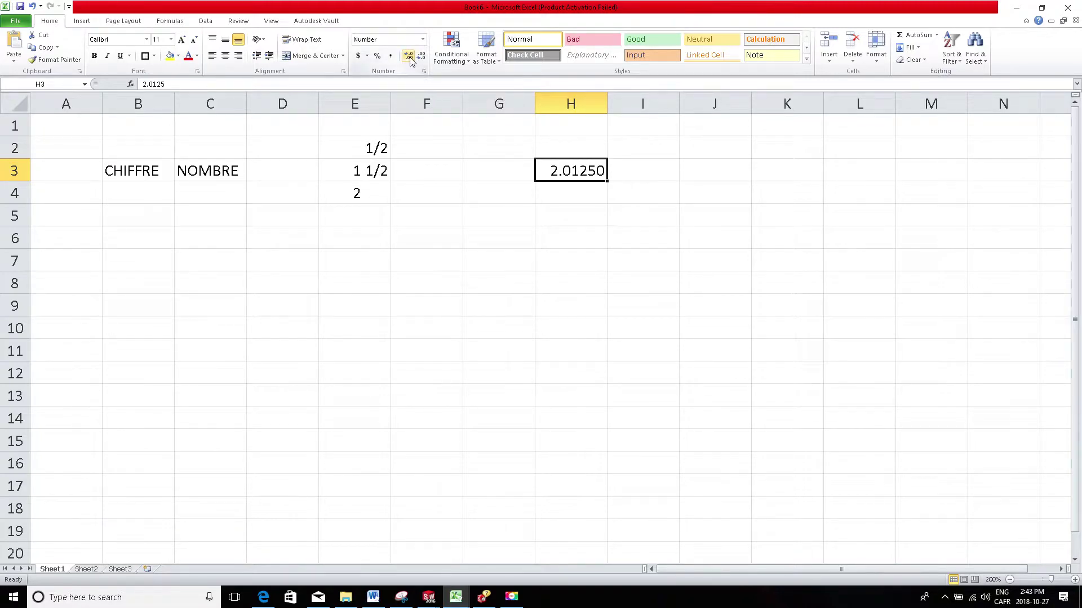
left_click(408, 57)
left_click(421, 57)
left_click(420, 57)
left_click(421, 57)
left_click(408, 57)
left_click(421, 57)
left_click(421, 56)
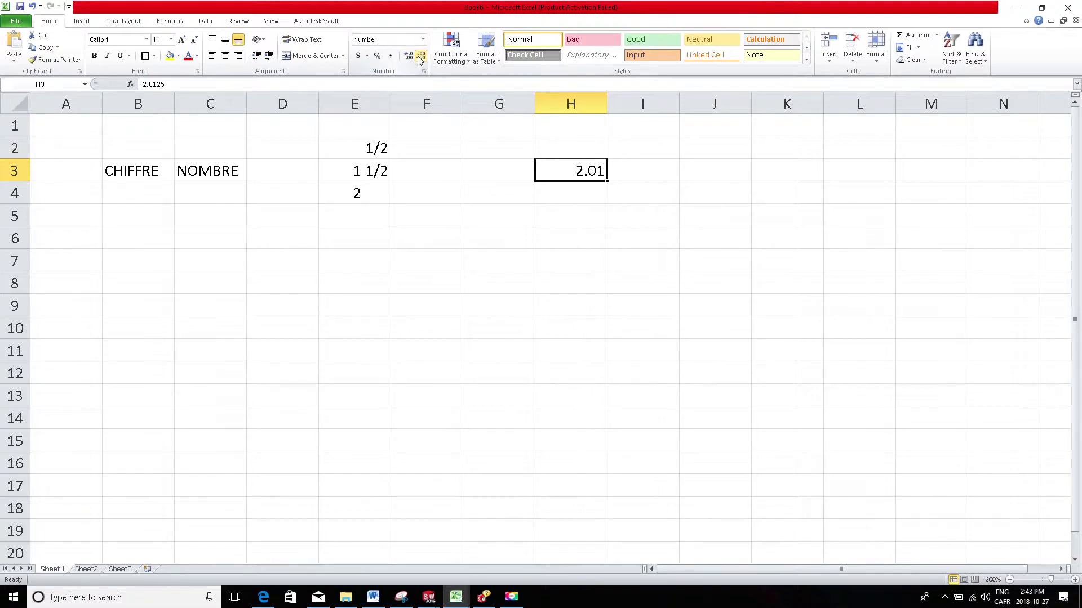
left_click(420, 59)
left_click(420, 59)
left_click(408, 57)
left_click(409, 56)
left_click(408, 56)
left_click_drag(608, 181, 604, 315)
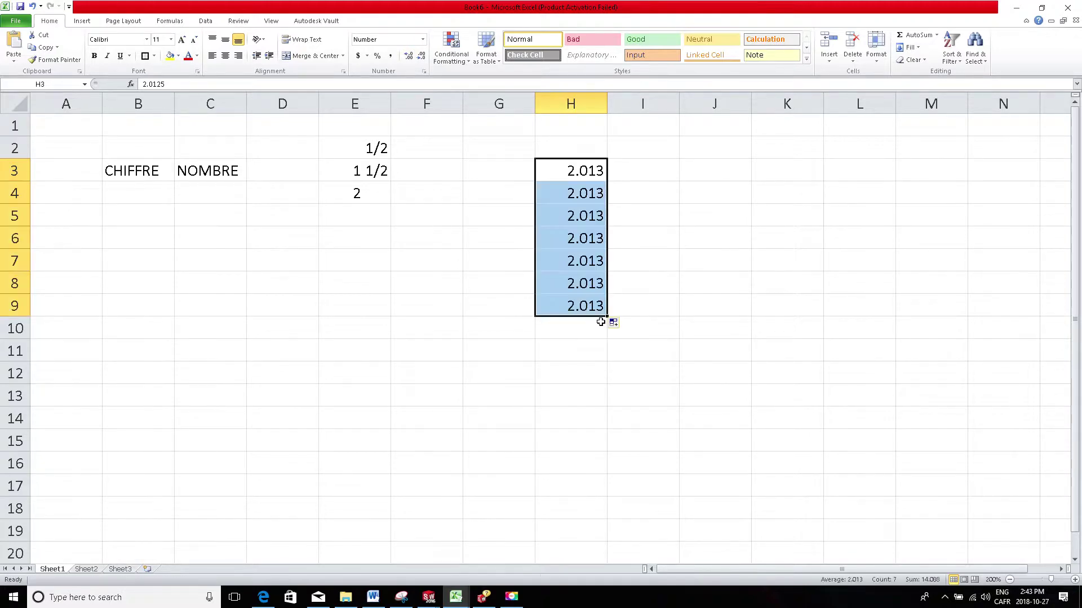
left_click(561, 192)
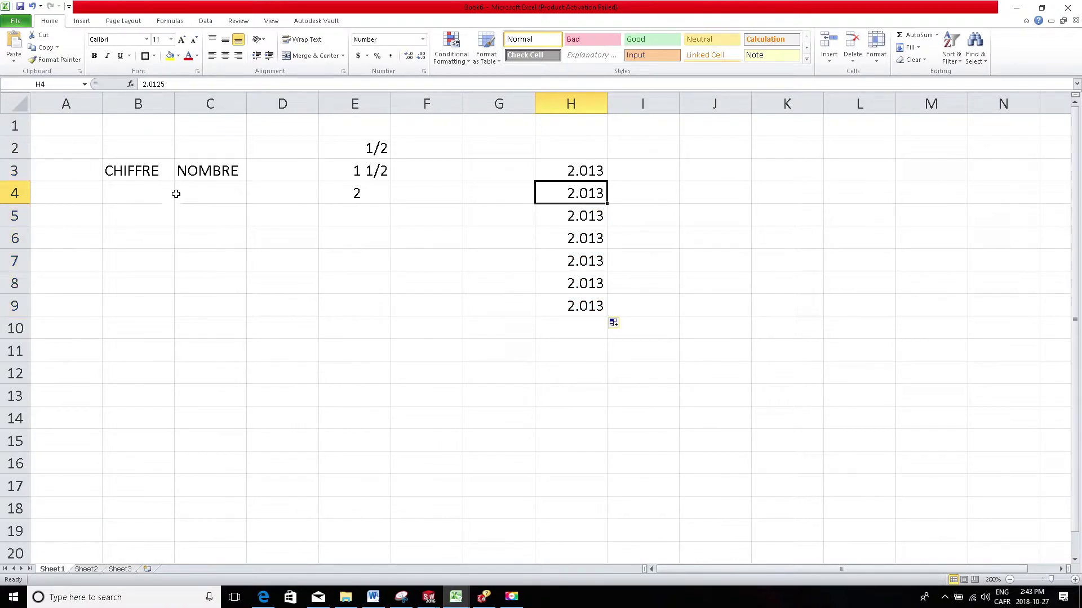
Step: Enter 1 in B4 under CHIFFRE, try filling it down to B10, and undo that fill
left_click(123, 192)
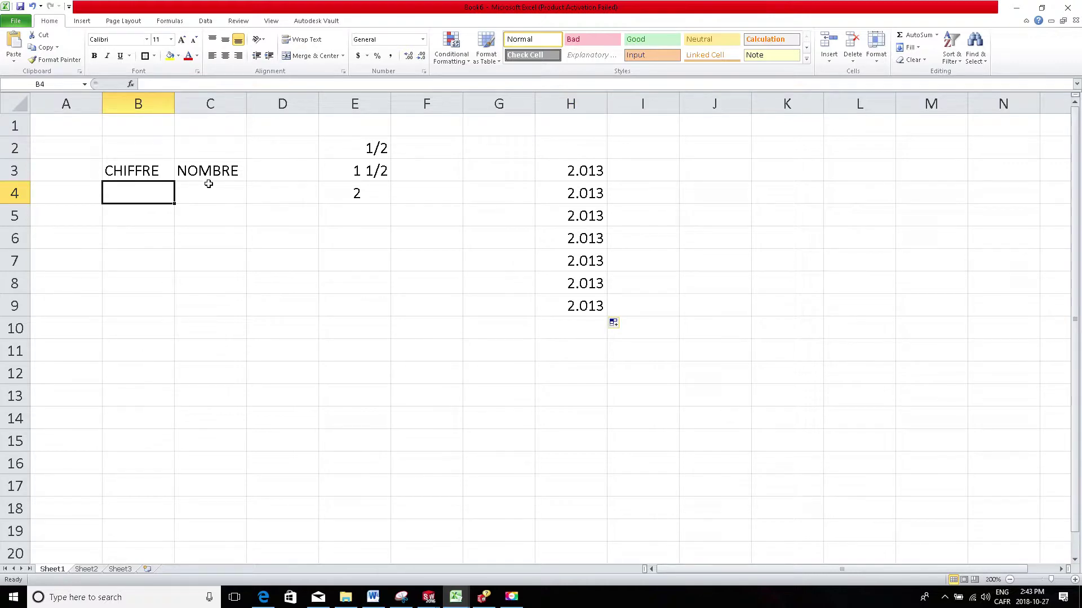
type("1")
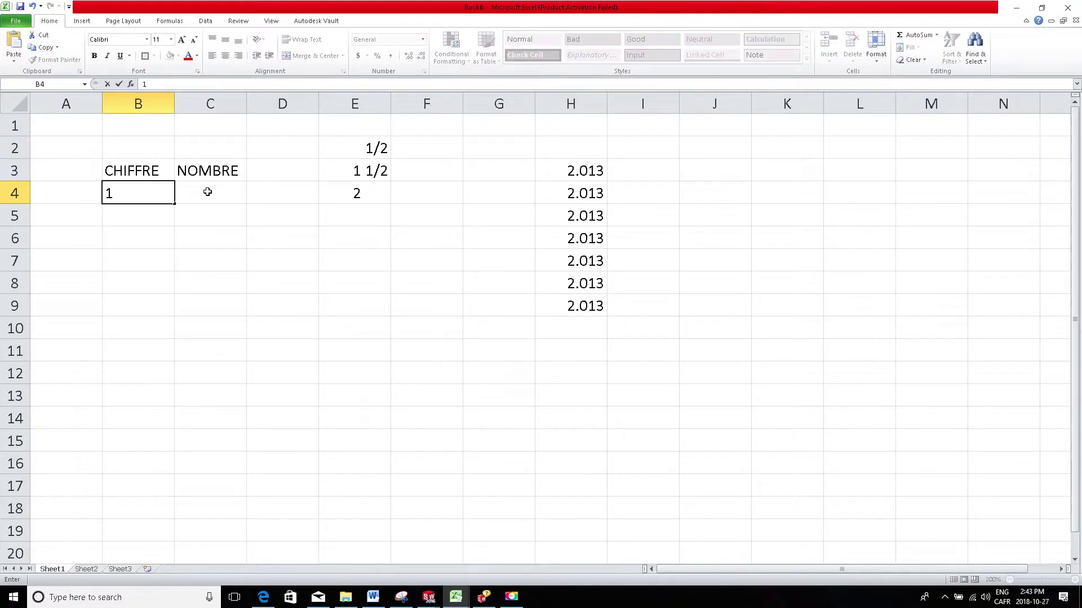
left_click(207, 192)
left_click(154, 196)
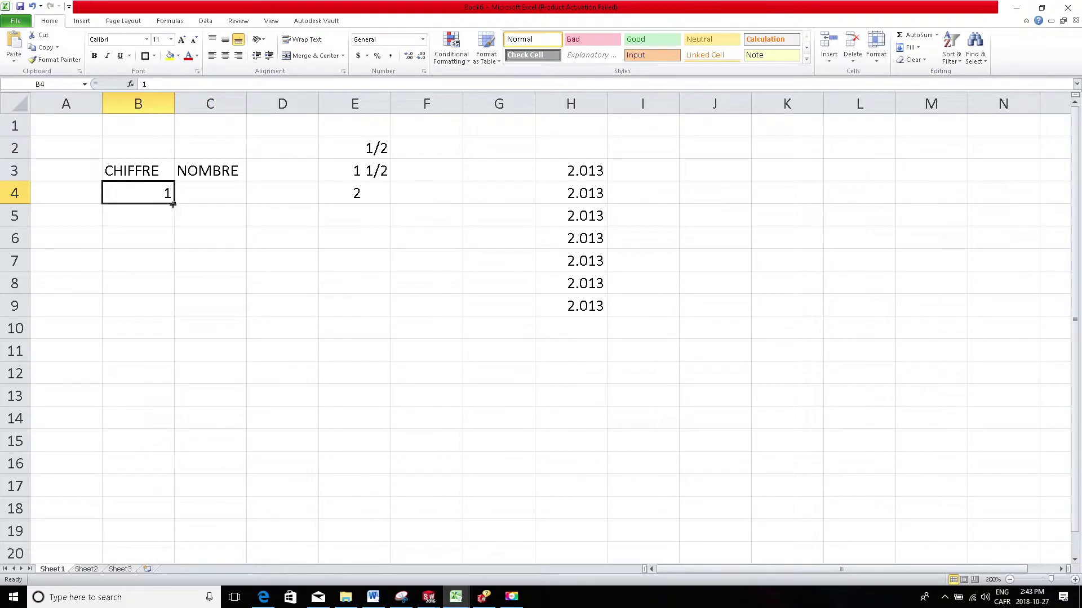
left_click_drag(172, 204, 164, 335)
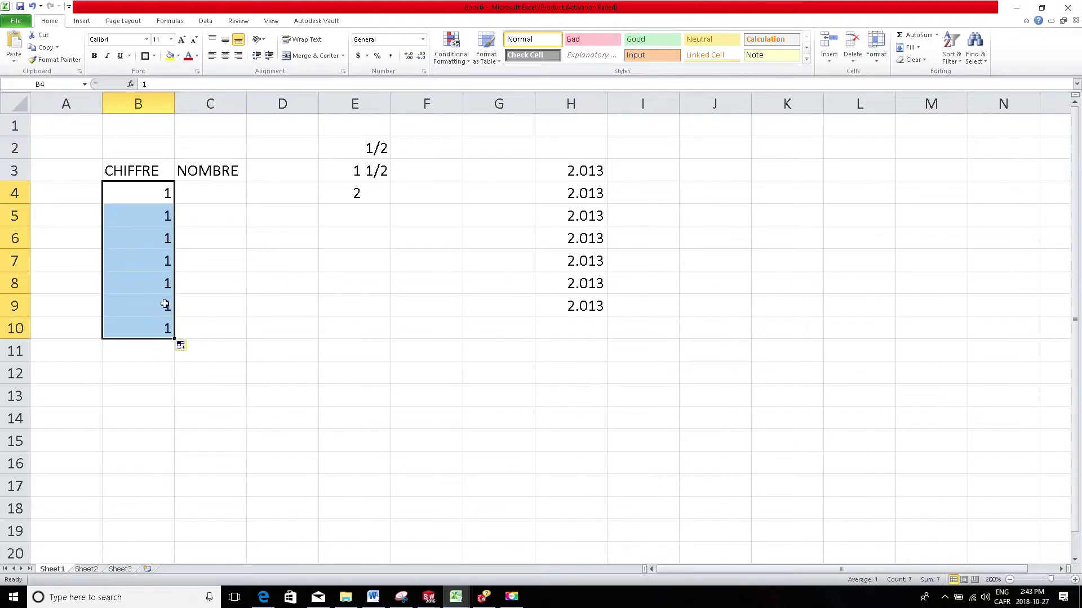
key("ctrl+z")
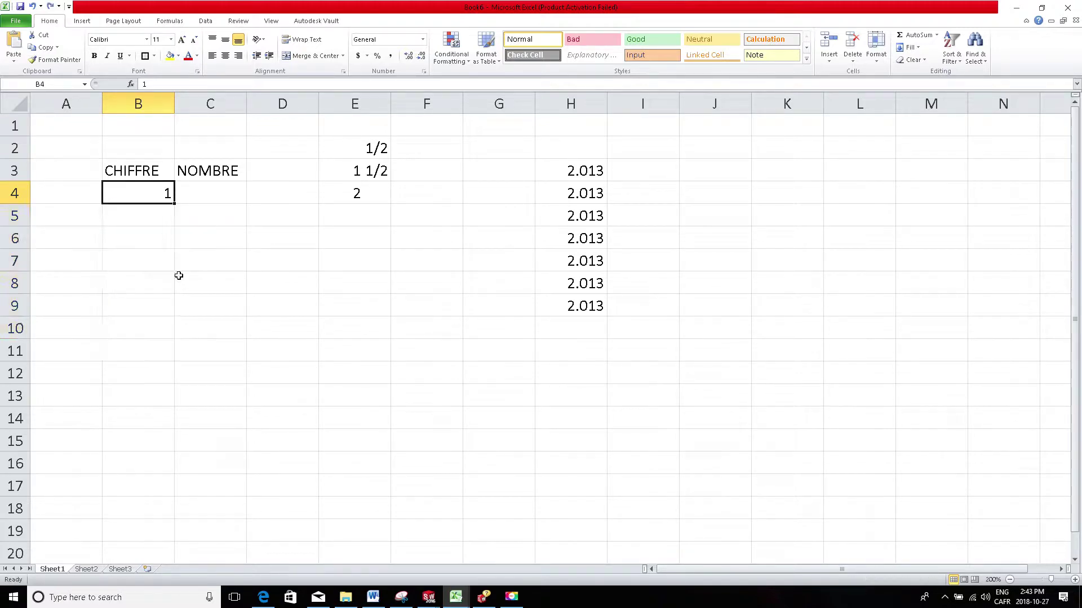
Step: Enter 2 in B5 and extend the series from B4:B5 down to B13
left_click(161, 211)
left_click(162, 195)
left_click(161, 211)
type("2")
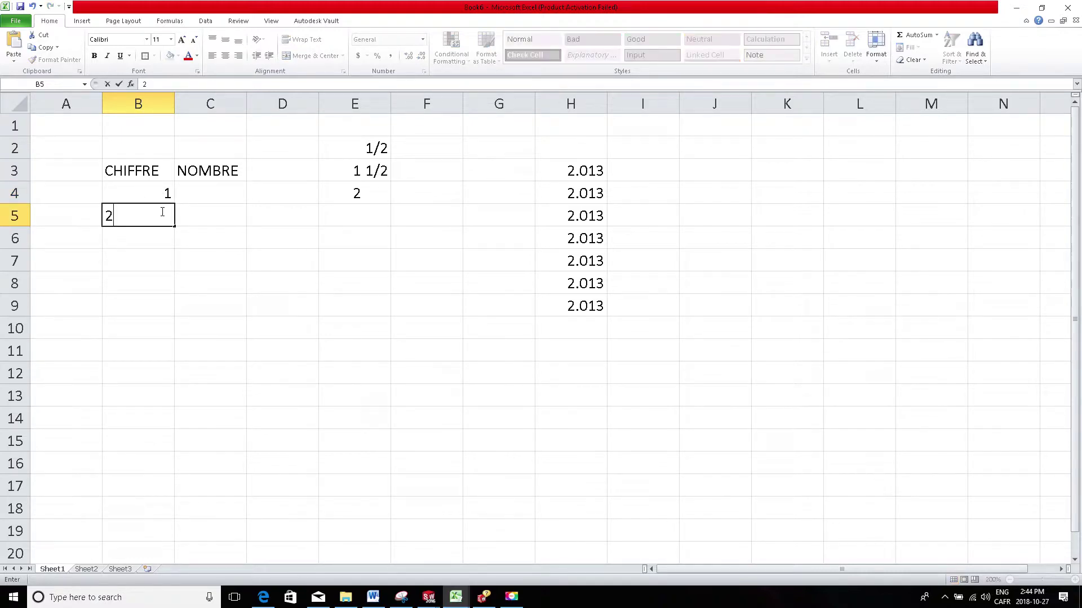
left_click(214, 195)
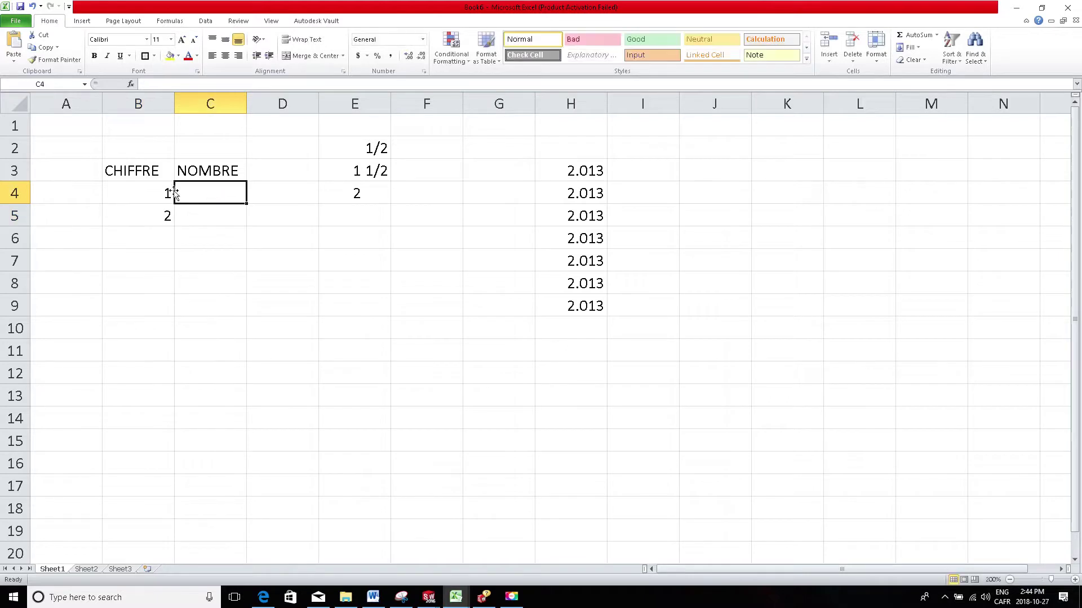
left_click_drag(145, 193, 157, 417)
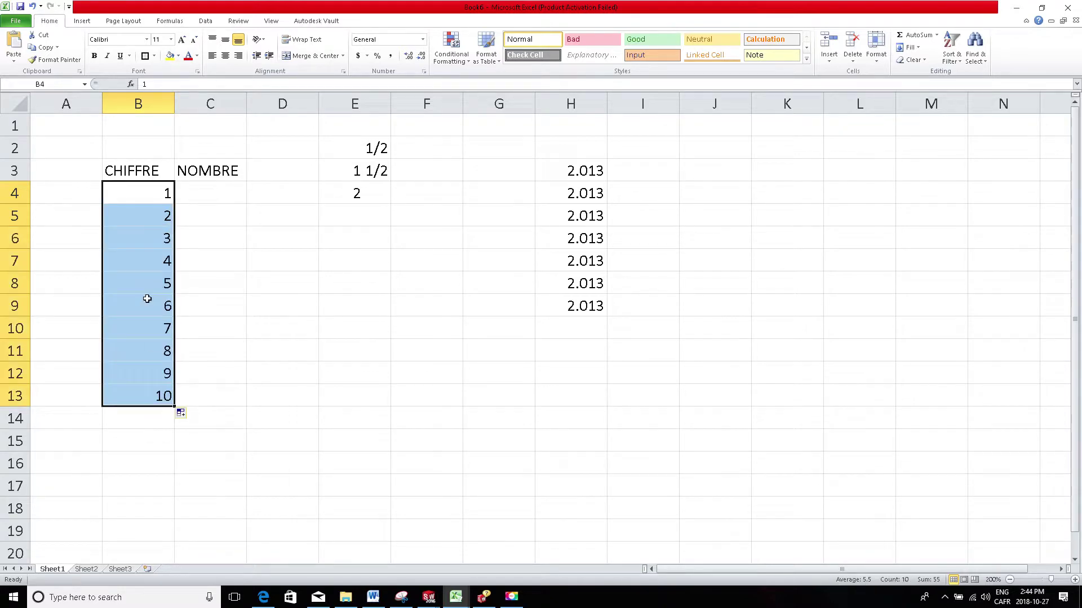
Step: Enter 5 in C4 and 10 in C5 under NOMBRE, and extend the series down to C13
left_click(203, 192)
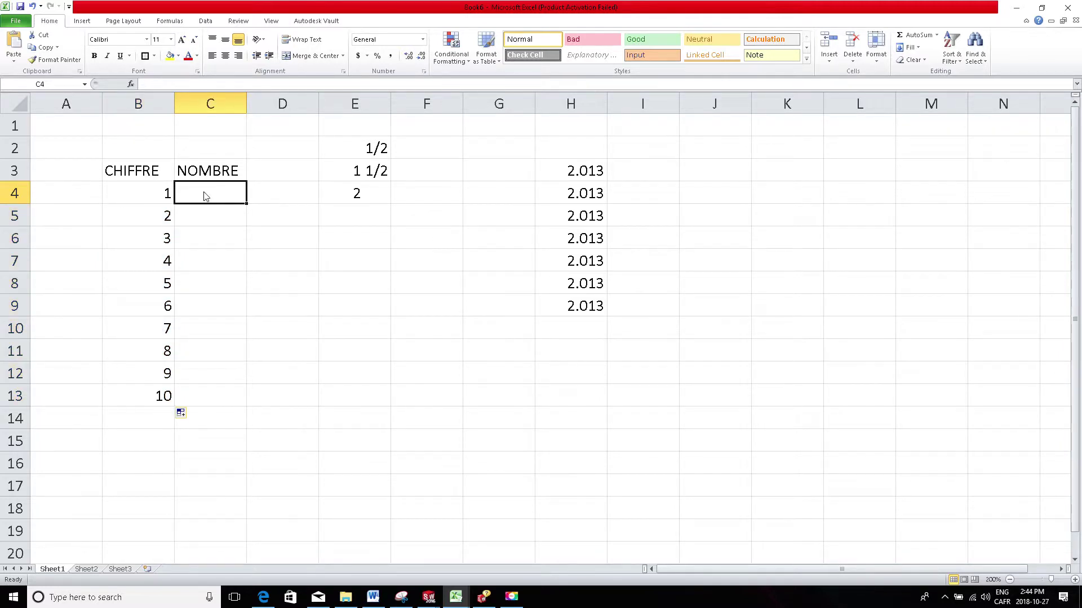
type("5")
key("Return")
type("1")
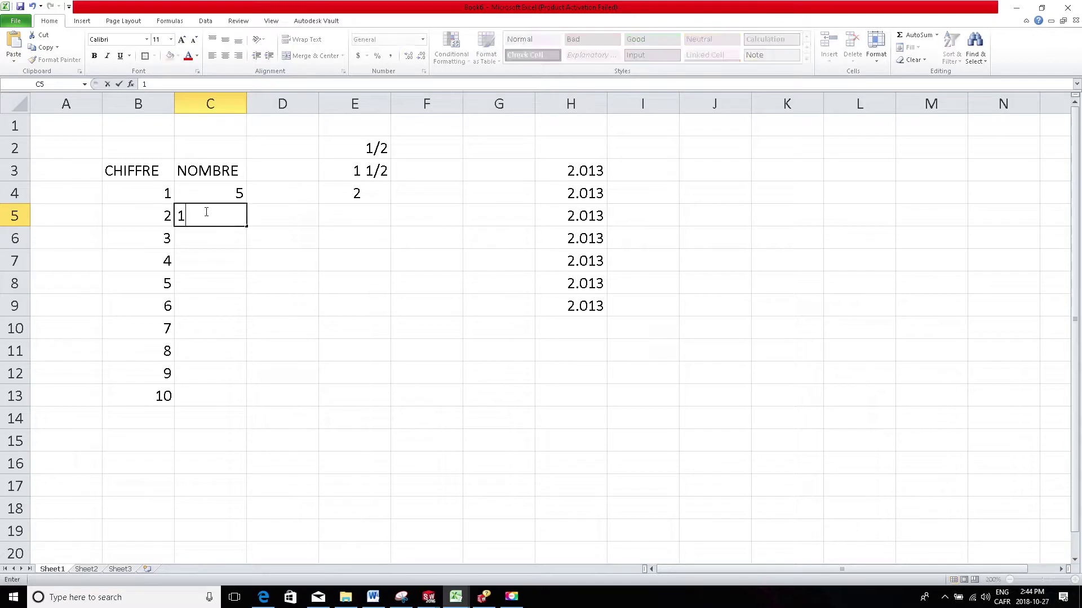
type("0")
left_click(254, 208)
left_click_drag(223, 189, 235, 403)
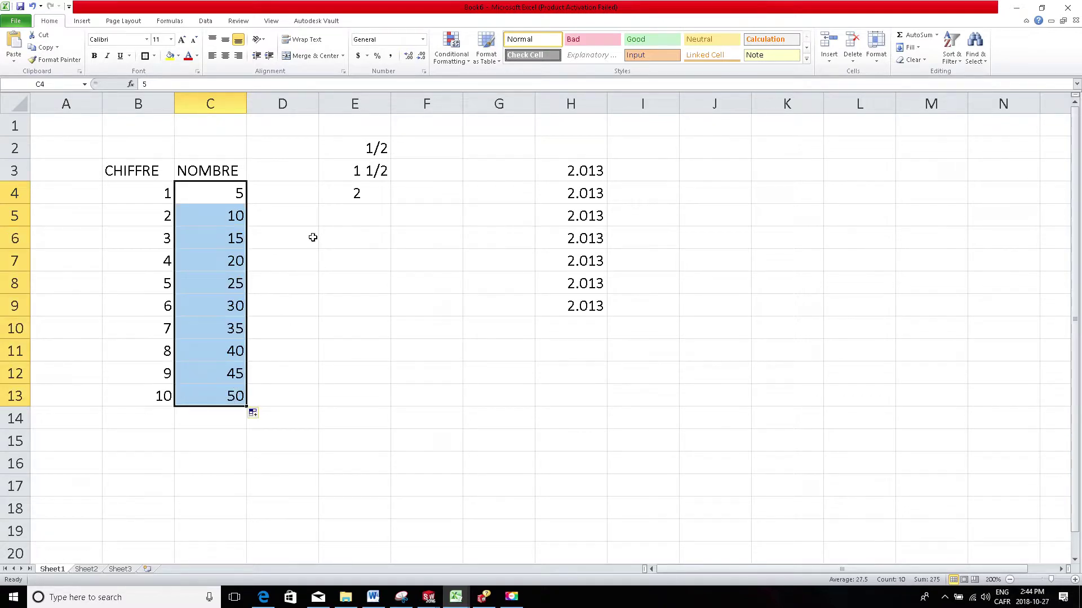
Step: Apply all borders to the CHIFFRE and NOMBRE table in B3:C13
left_click(294, 191)
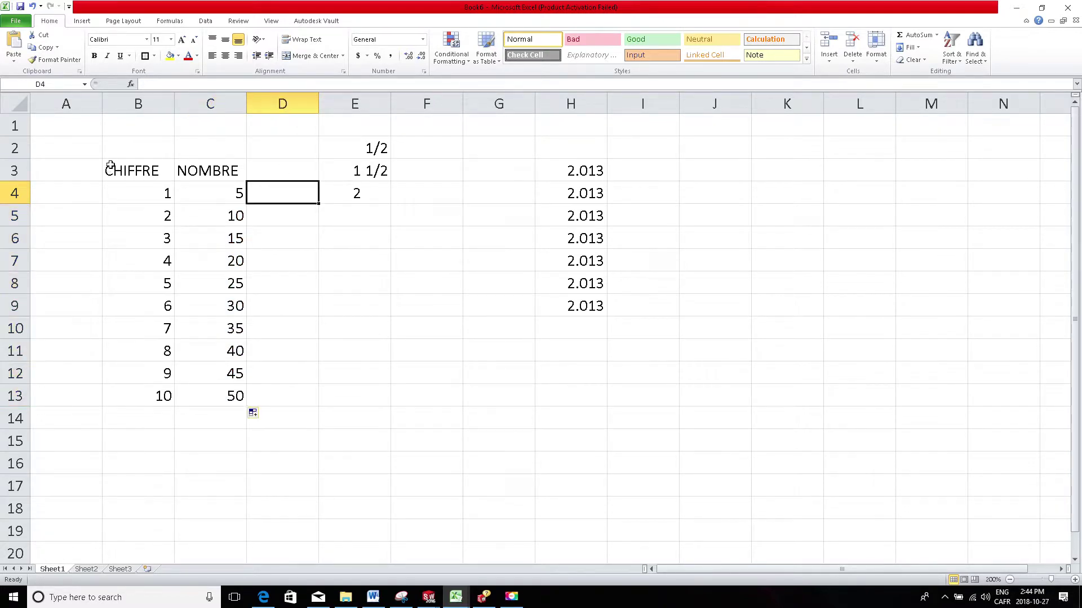
left_click_drag(108, 169, 229, 395)
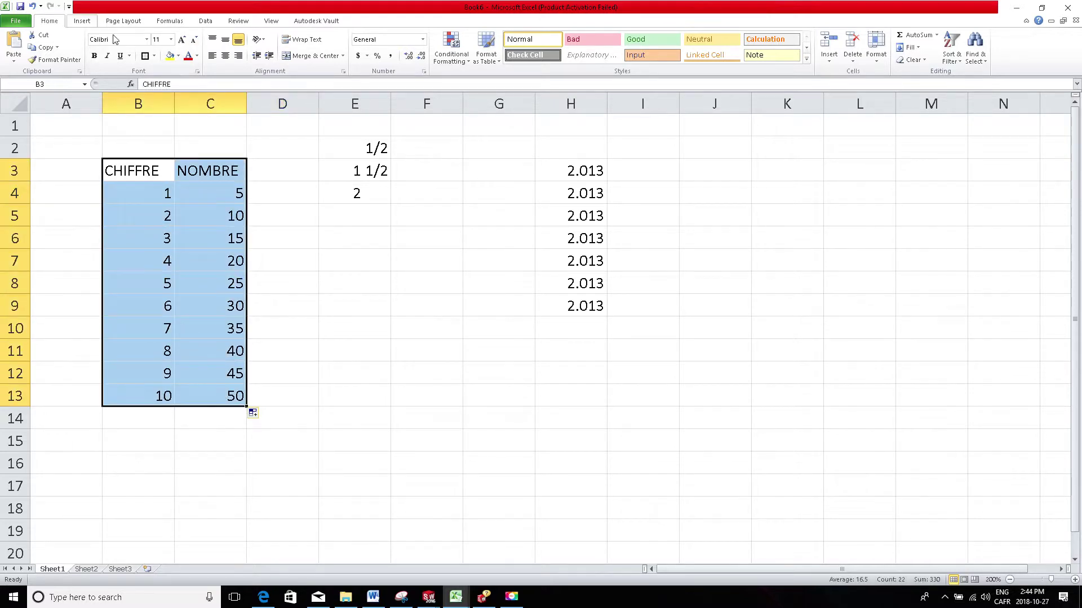
left_click(154, 55)
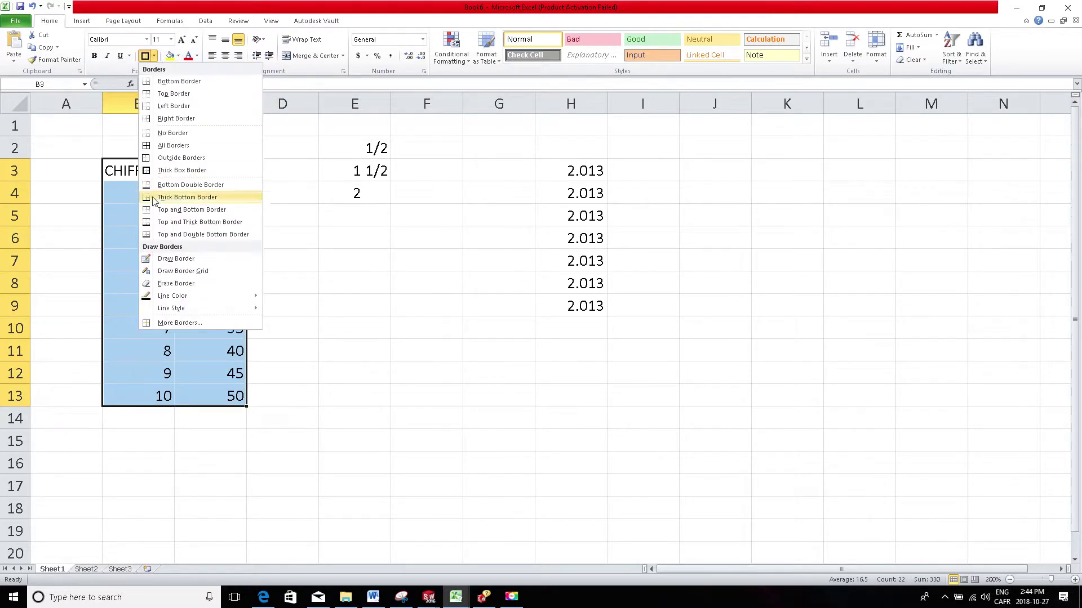
left_click(161, 146)
left_click(281, 209)
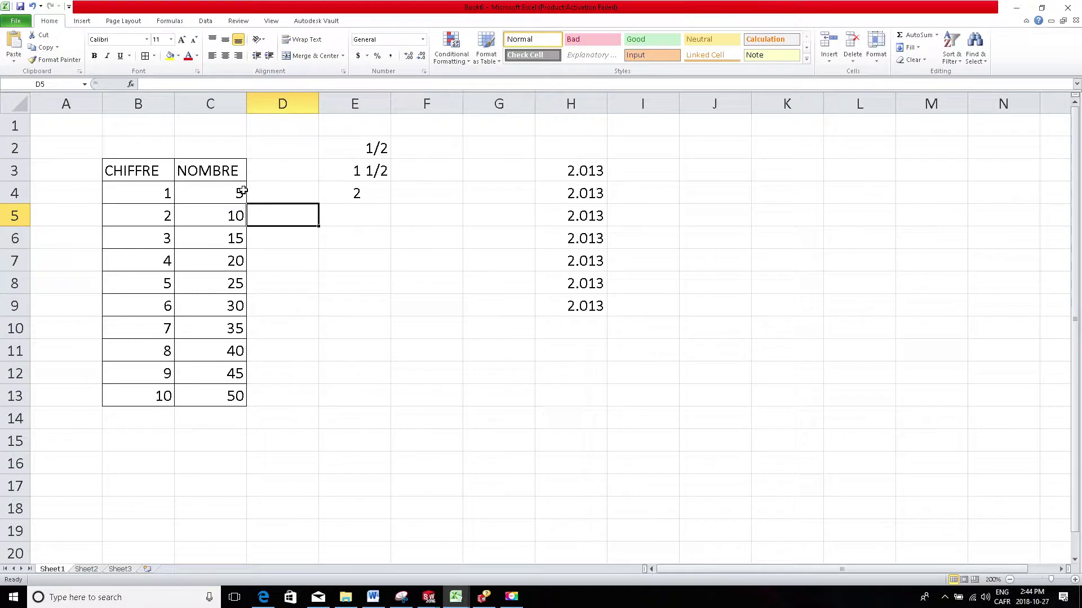
left_click(226, 193)
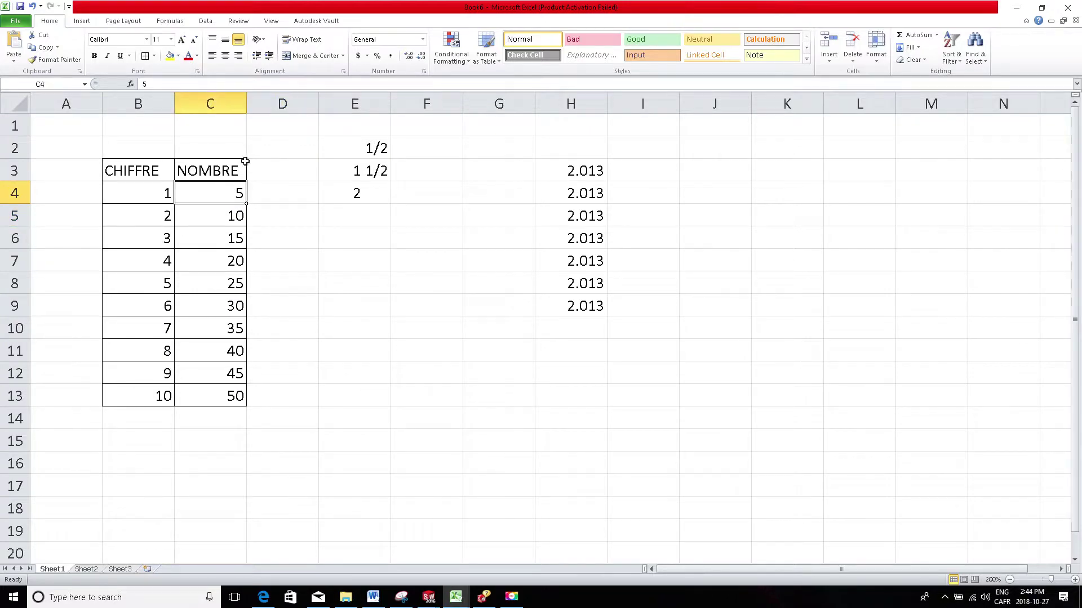
Step: Format B3:C13 as a table with headers, using the green medium style with banded rows
left_click_drag(121, 171, 215, 402)
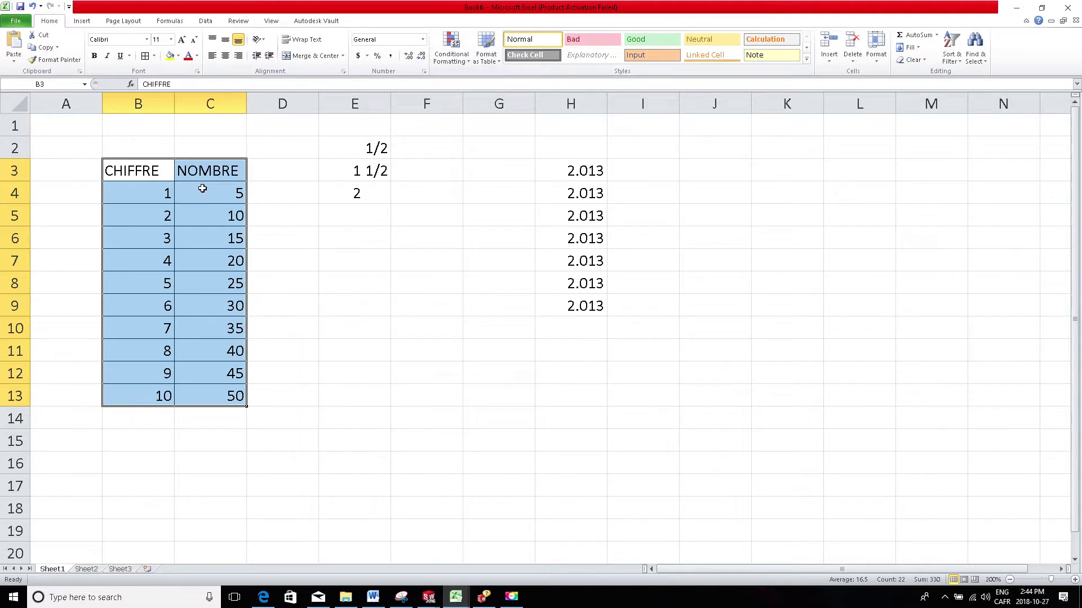
left_click(491, 64)
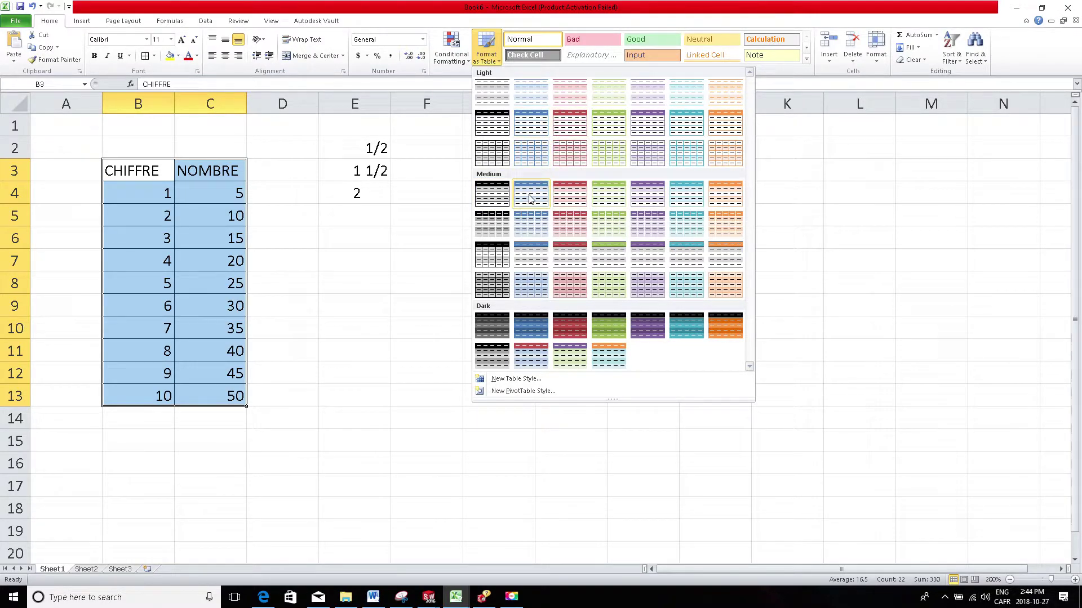
left_click(609, 193)
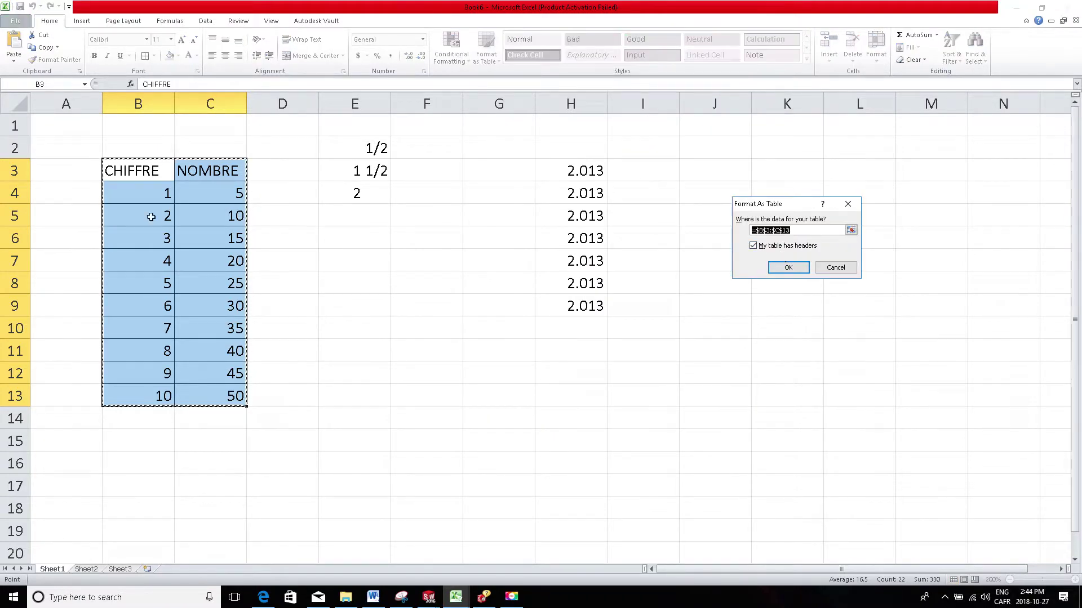
left_click(789, 268)
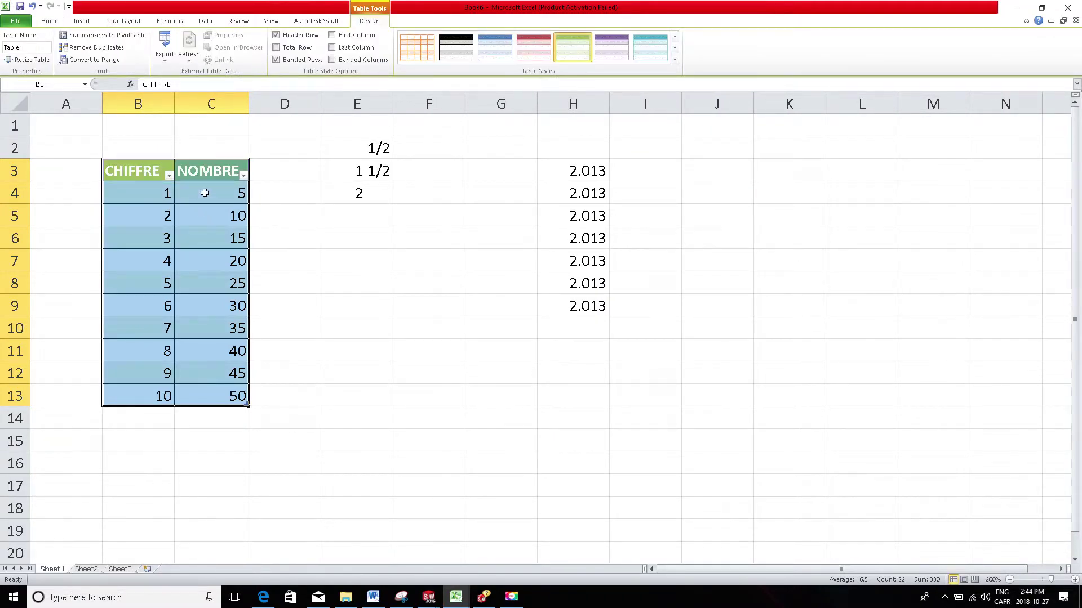
left_click(203, 195)
left_click(204, 214)
left_click(163, 214)
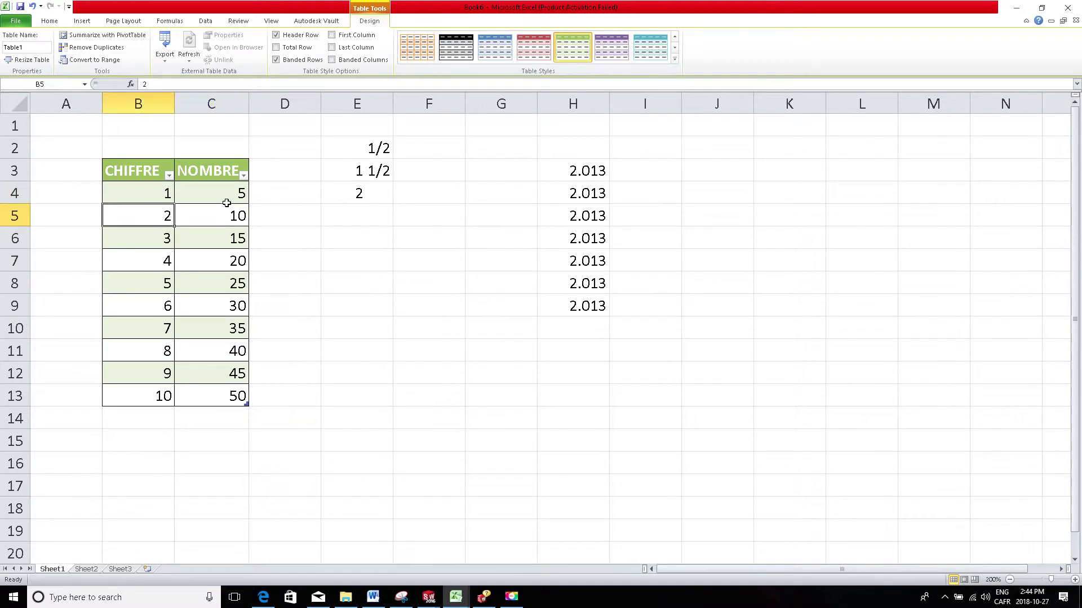
left_click(265, 263)
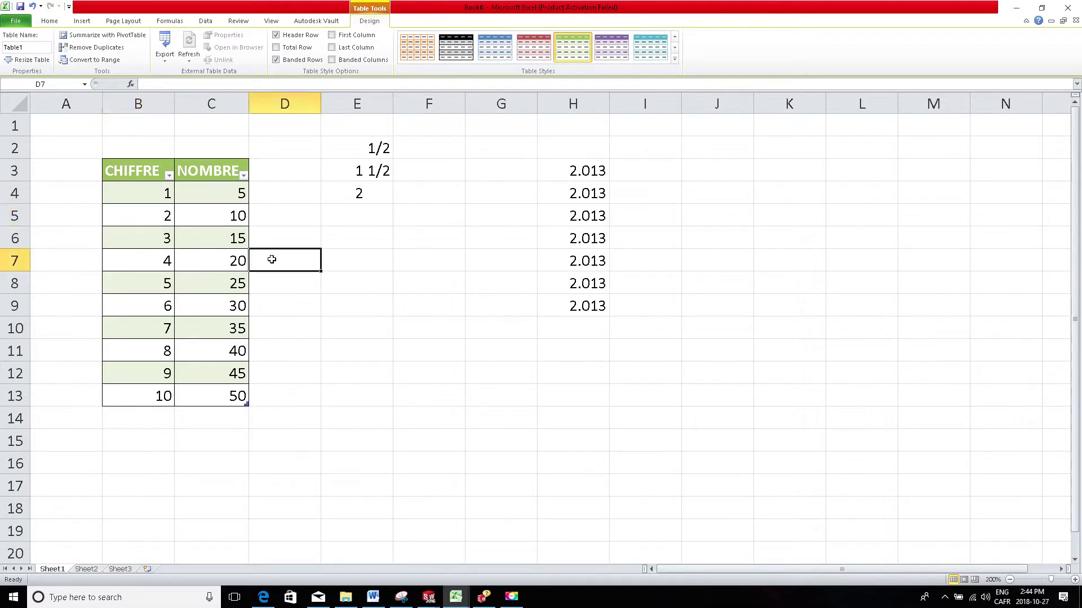
Step: Filter the CHIFFRE column to show only the value 10, and clear that filter
left_click(169, 176)
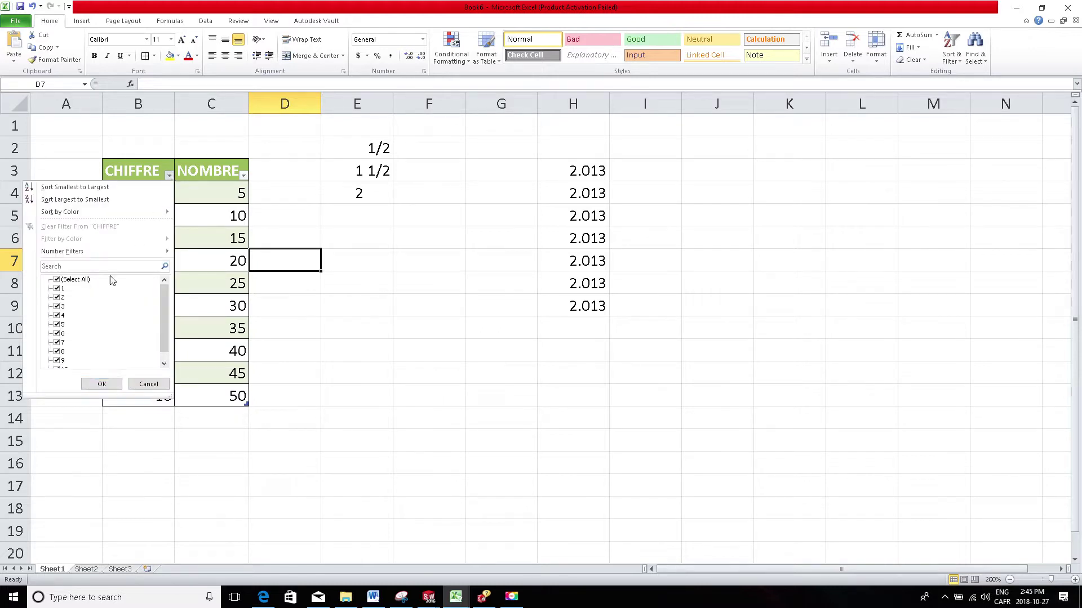
left_click(65, 265)
type("10")
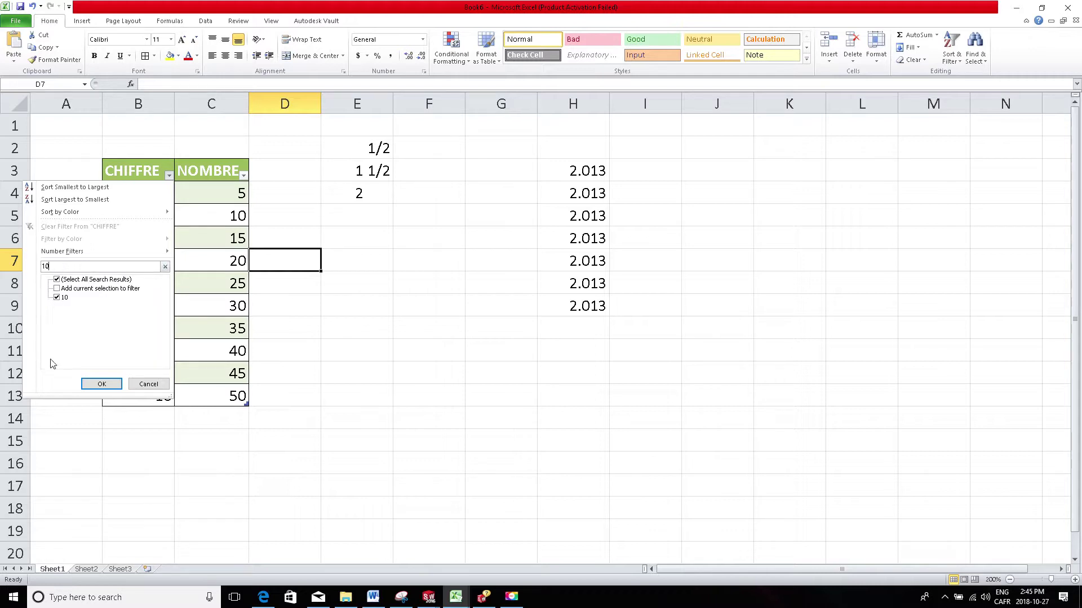
left_click(56, 279)
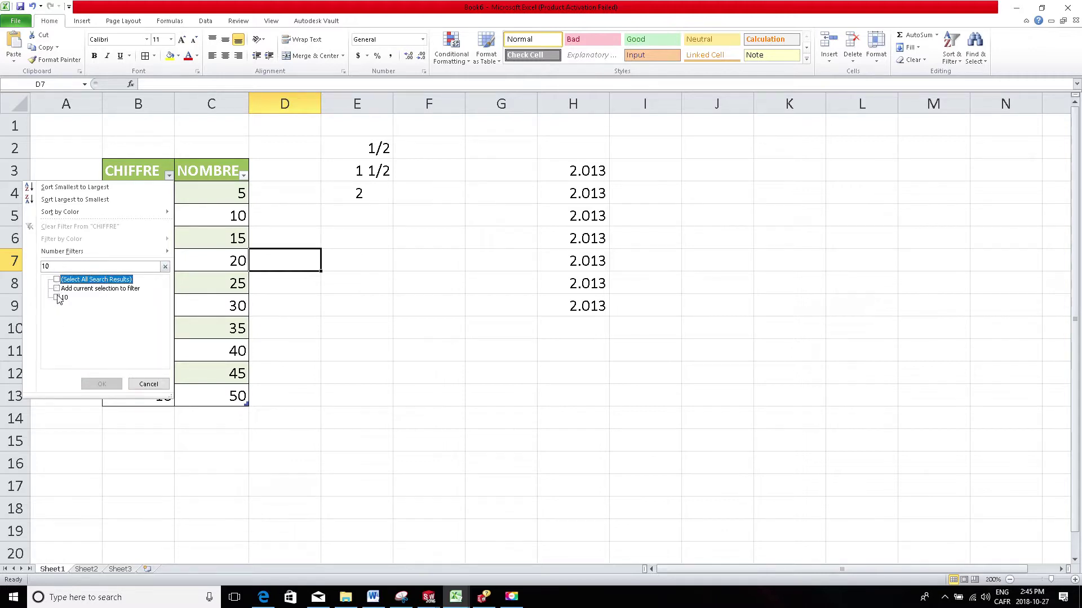
left_click(57, 289)
left_click(95, 385)
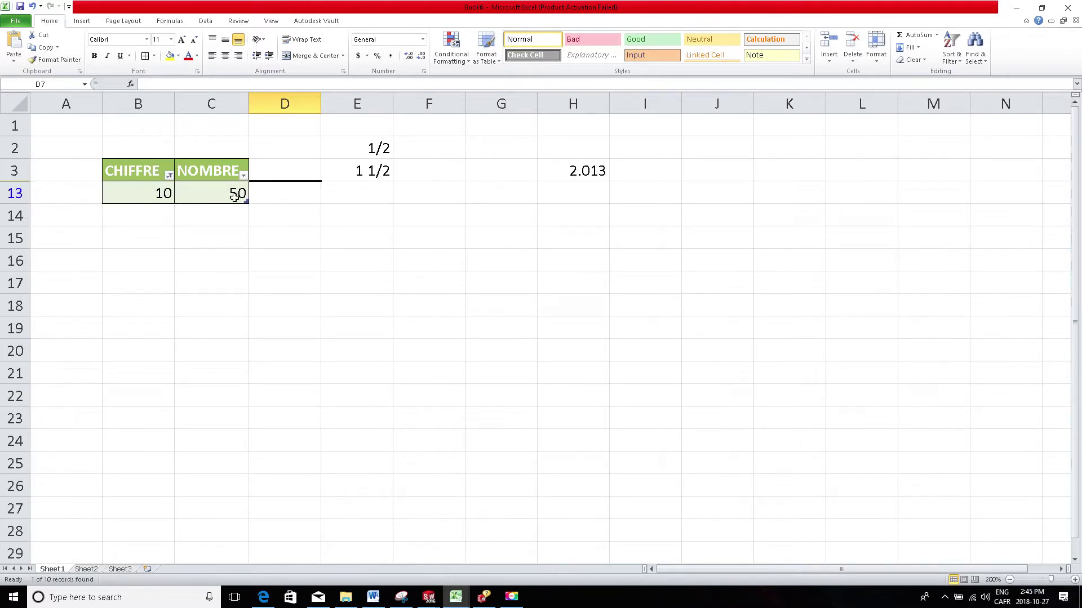
left_click(169, 175)
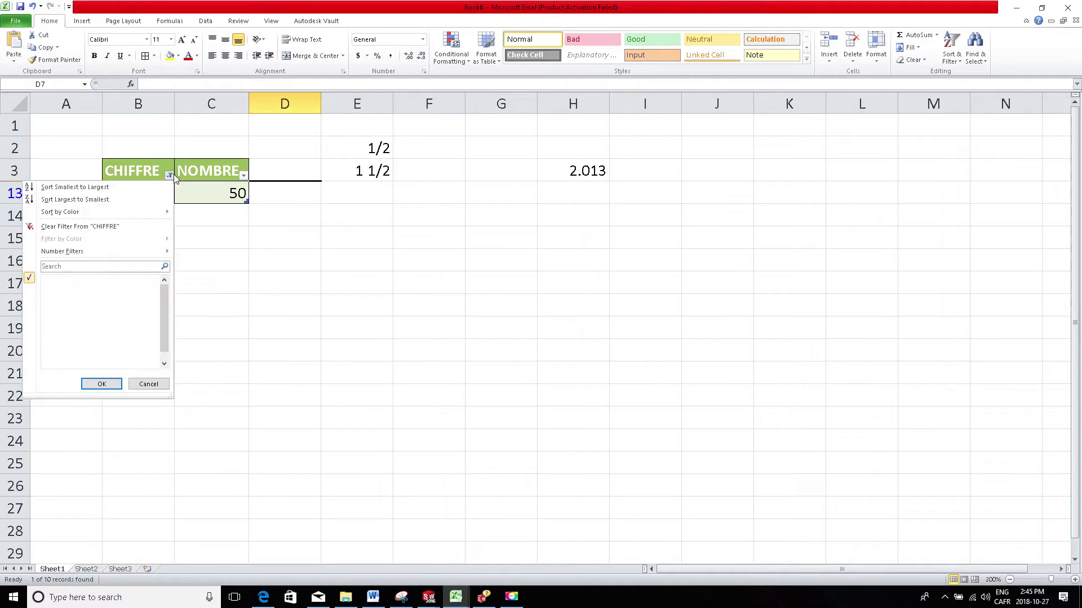
left_click(47, 226)
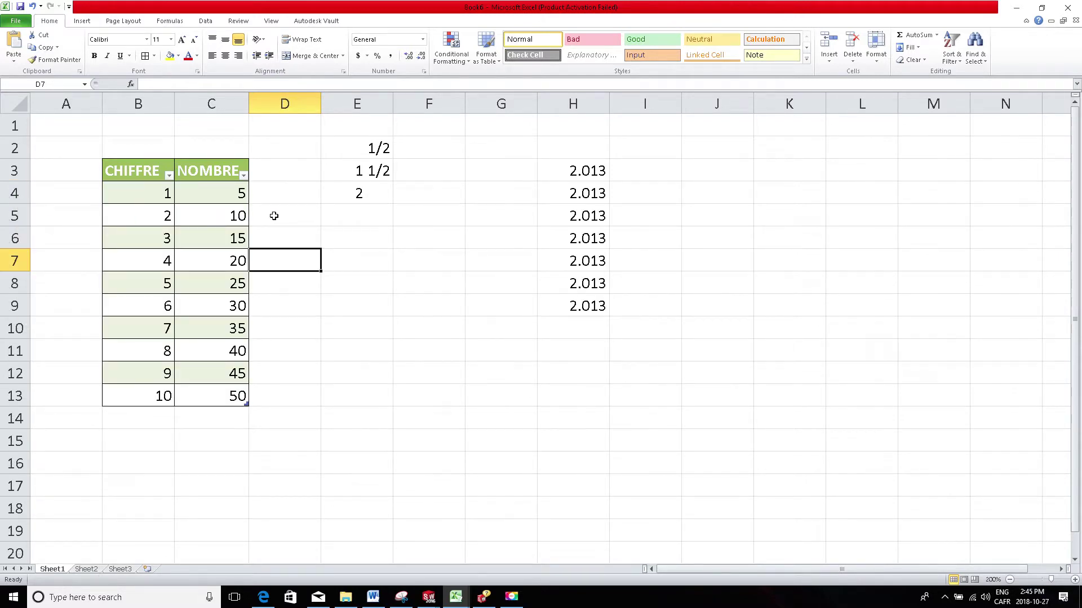
Step: Exclude the value 1 from the CHIFFRE column with the filter, and undo the filtering
left_click(169, 175)
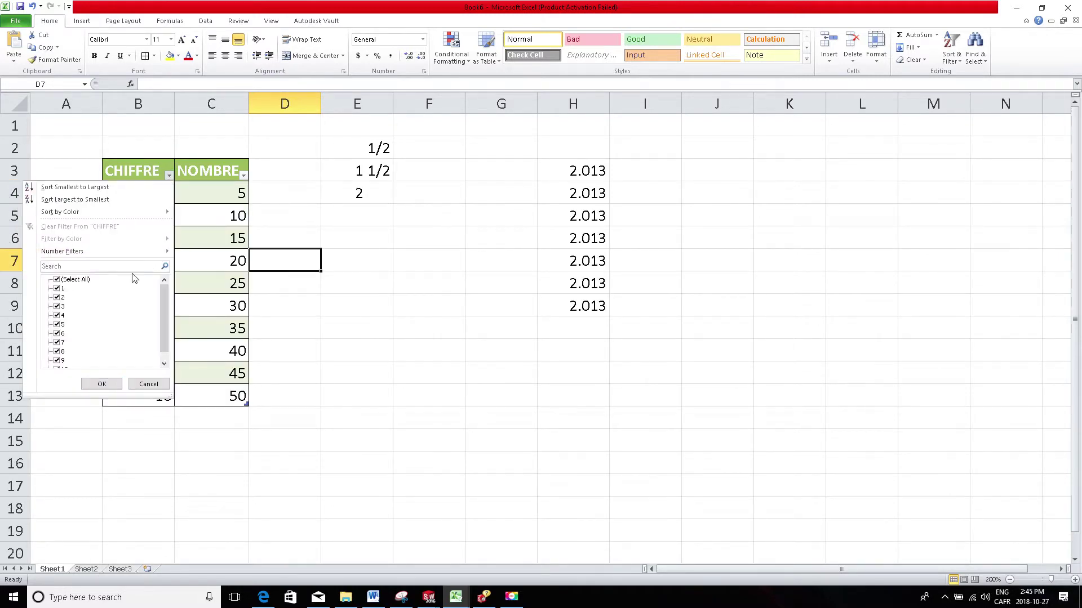
left_click(56, 289)
left_click(93, 383)
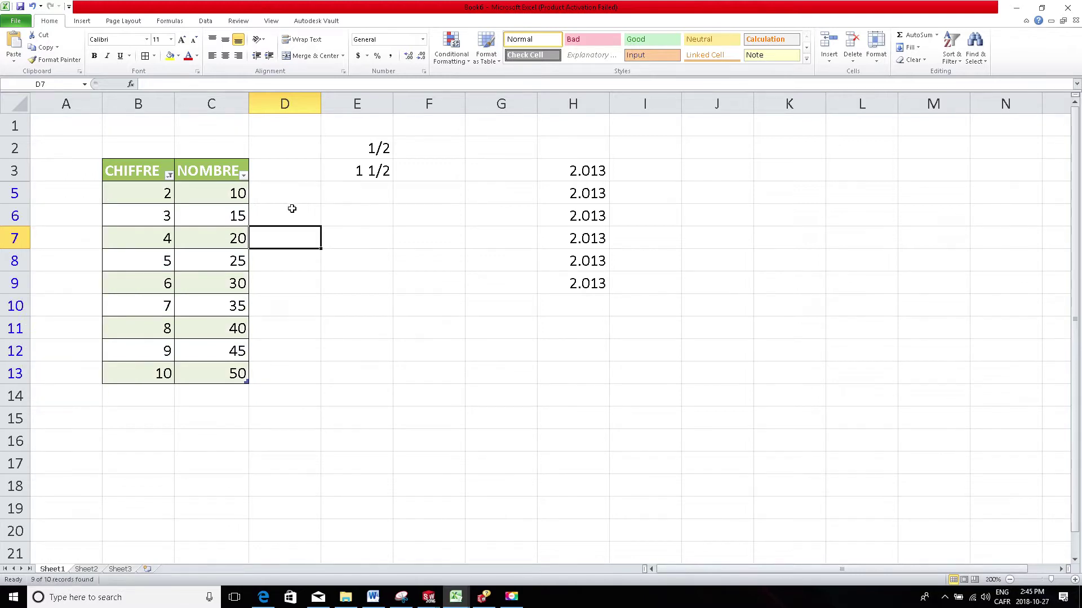
left_click(389, 211)
left_click(312, 219)
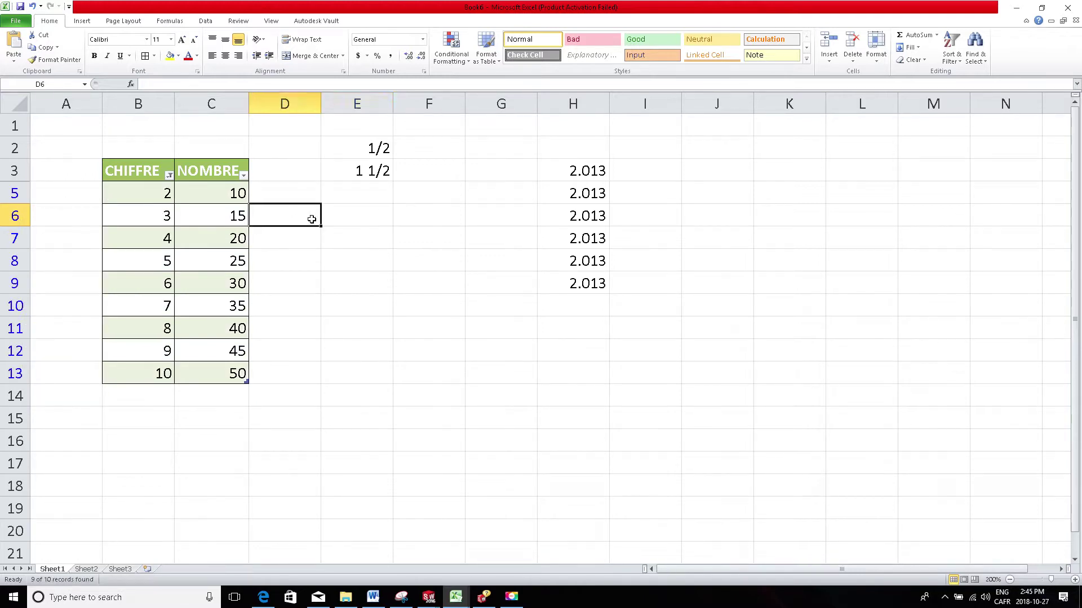
key("ctrl+z")
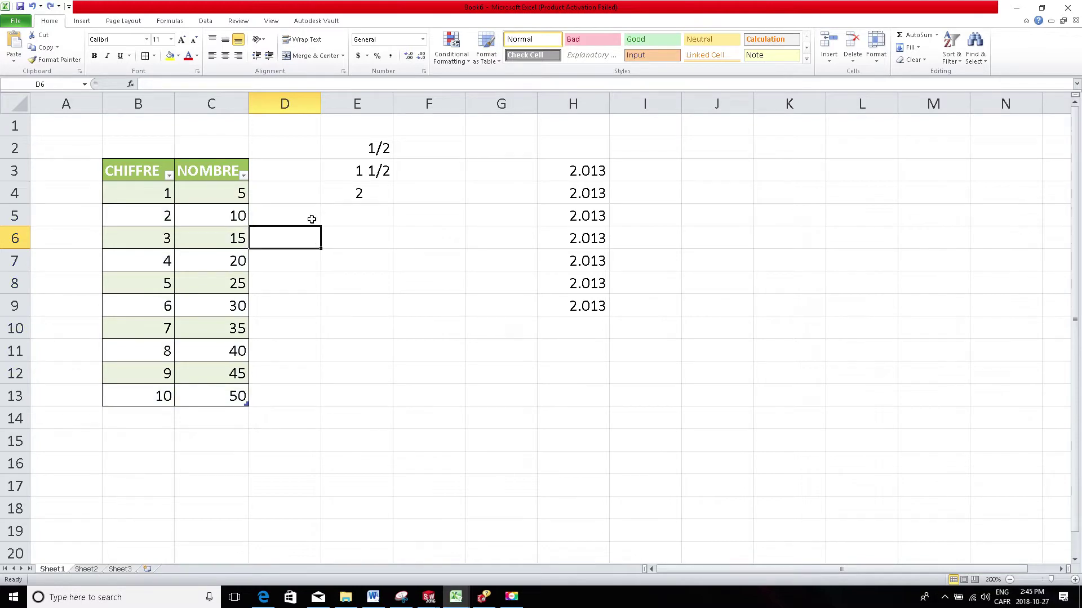
left_click(13, 194)
right_click(15, 194)
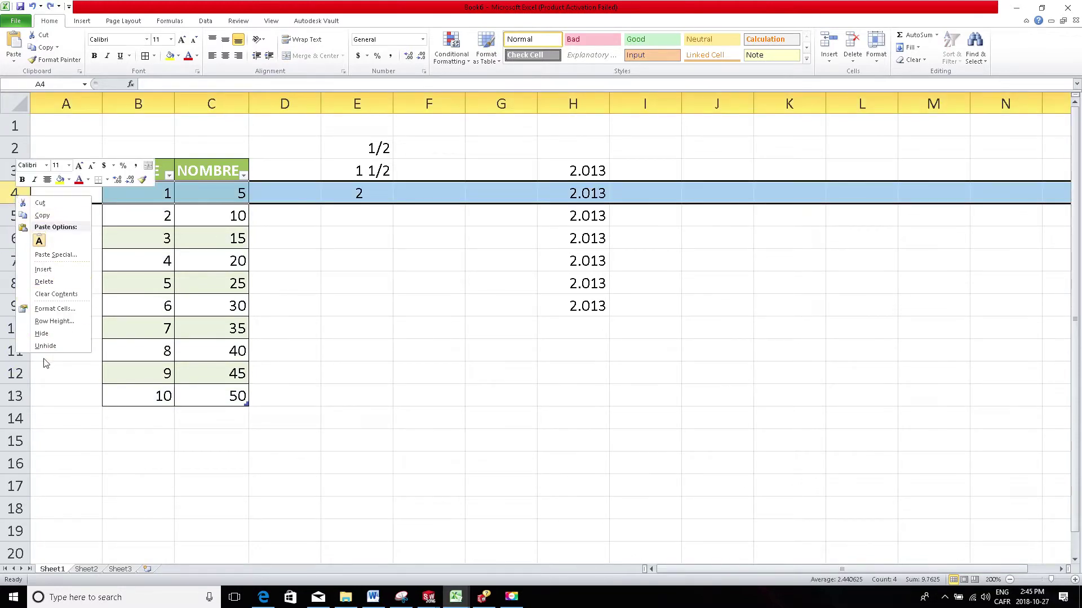
key("Escape")
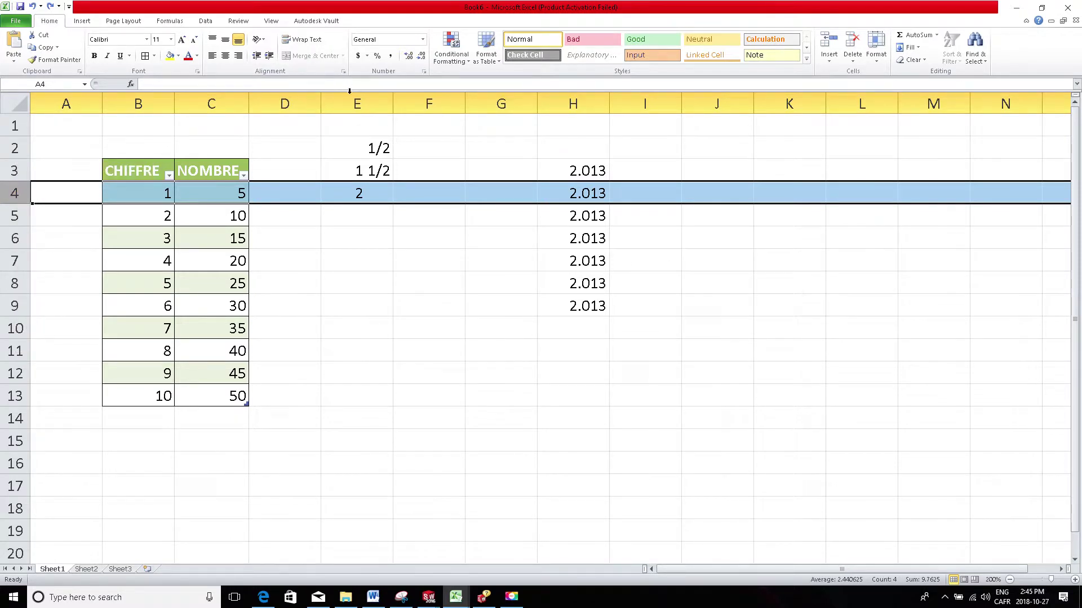
Step: Hide column E, which holds the fraction values
left_click(354, 99)
right_click(351, 99)
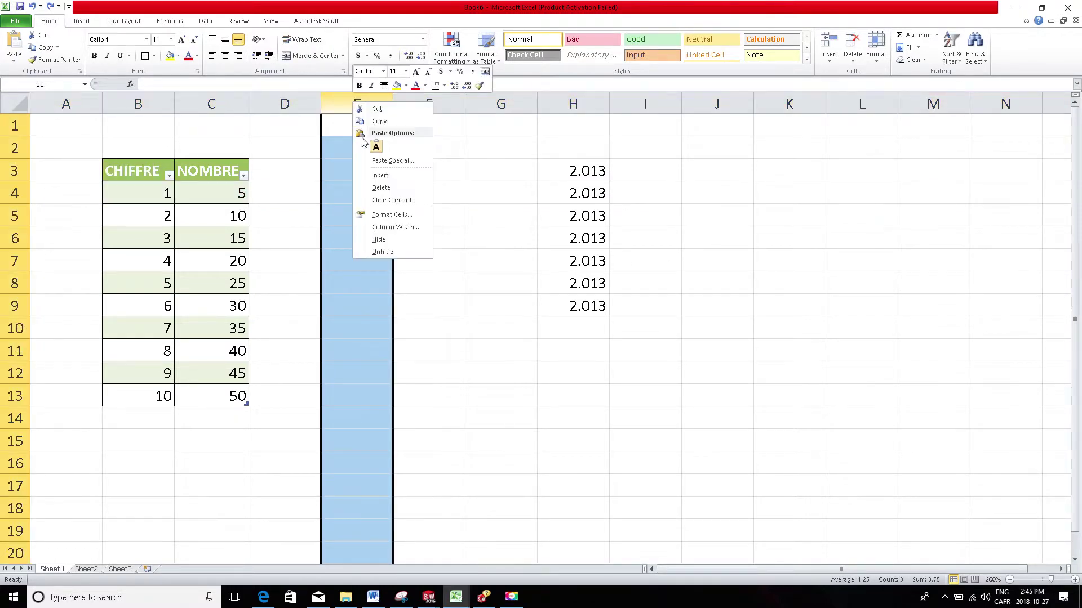
left_click(382, 241)
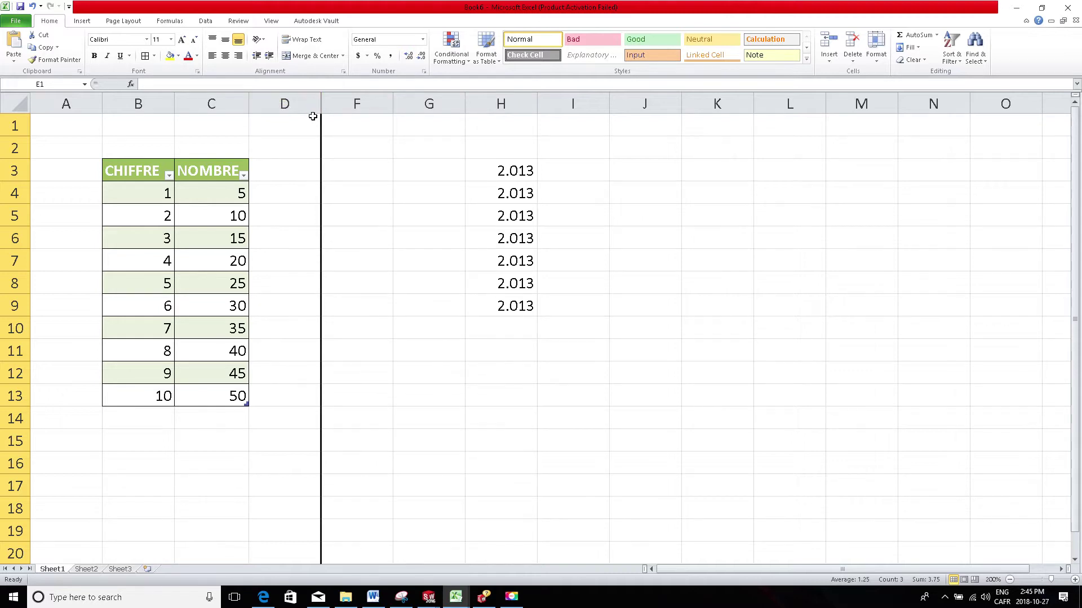
Step: Unhide column E between columns D and F
left_click(336, 103)
left_click(302, 104)
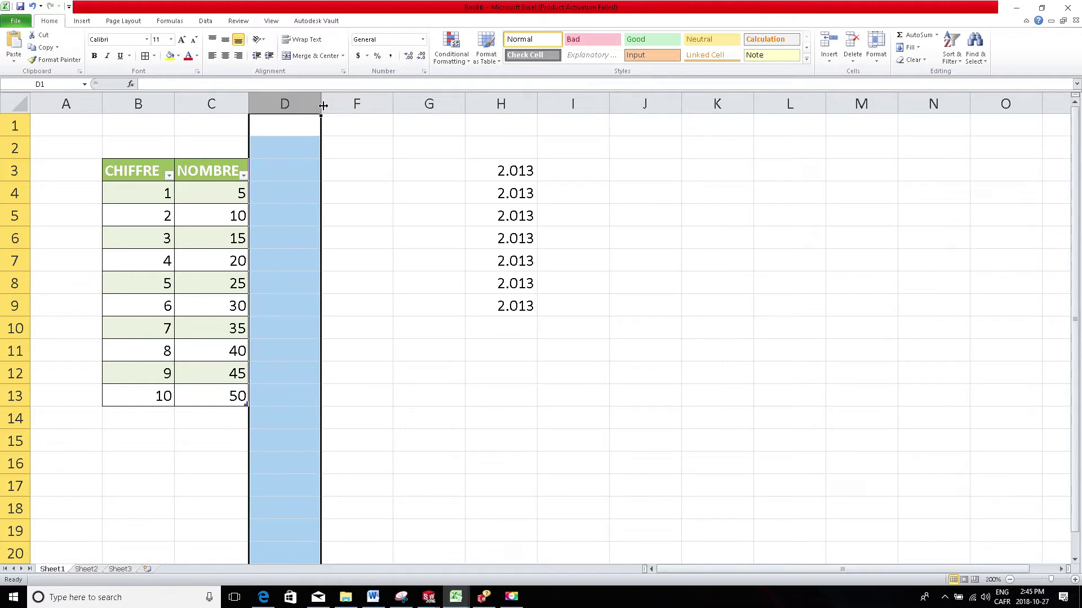
left_click(324, 105)
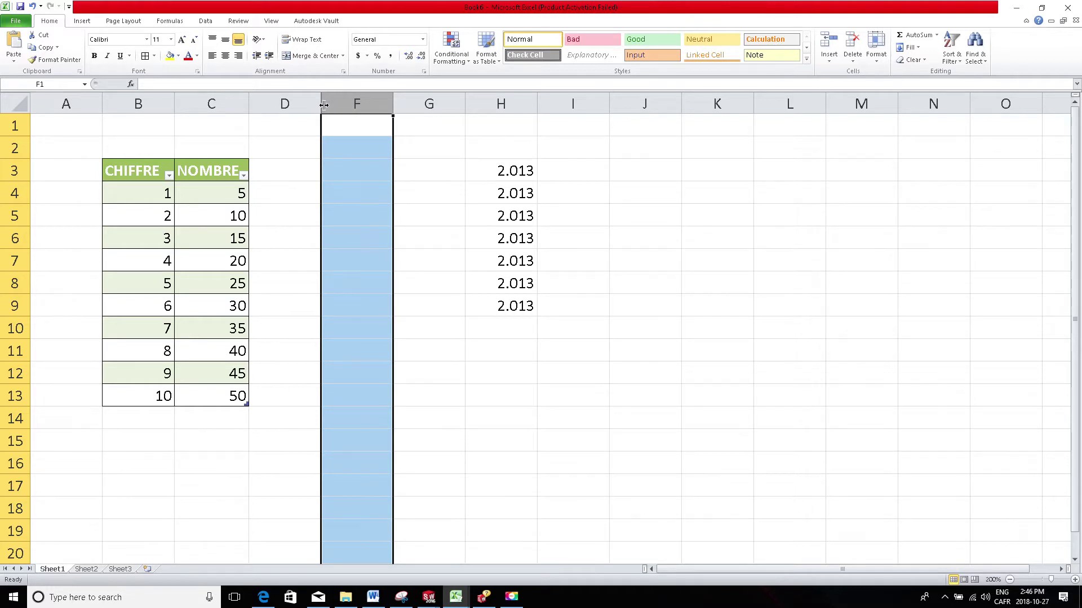
right_click(324, 105)
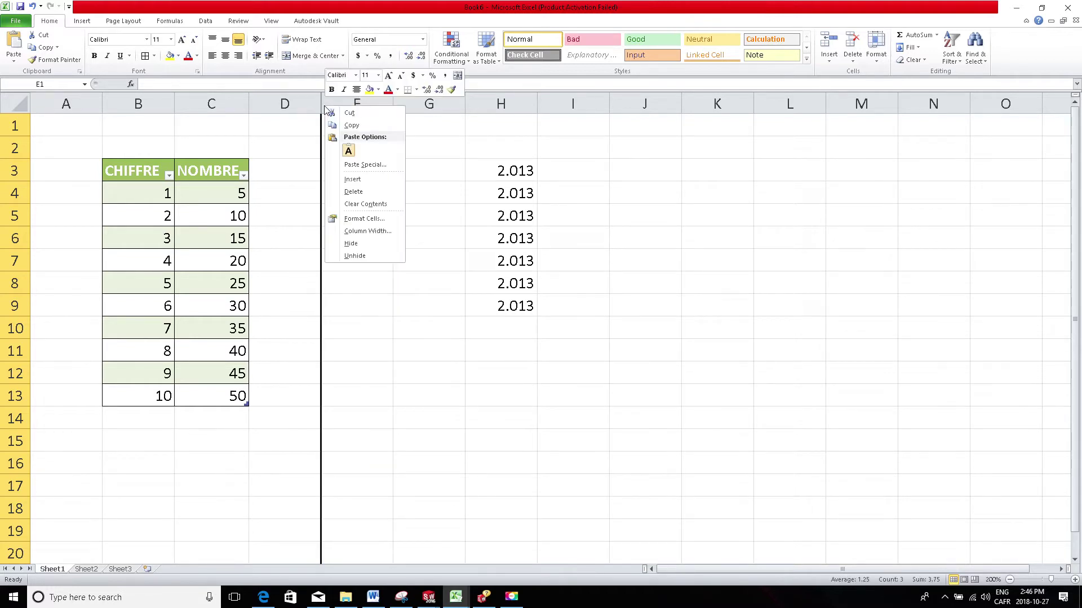
left_click(354, 255)
left_click(425, 128)
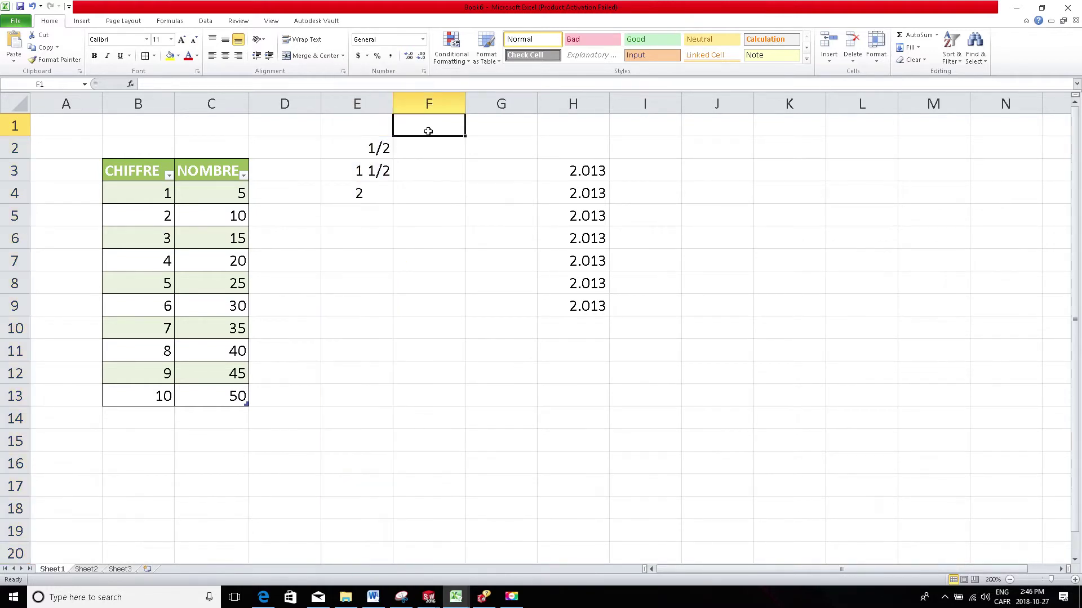
Step: Examine the print preview and print settings of the active sheet, and return to the worksheet
left_click(314, 161)
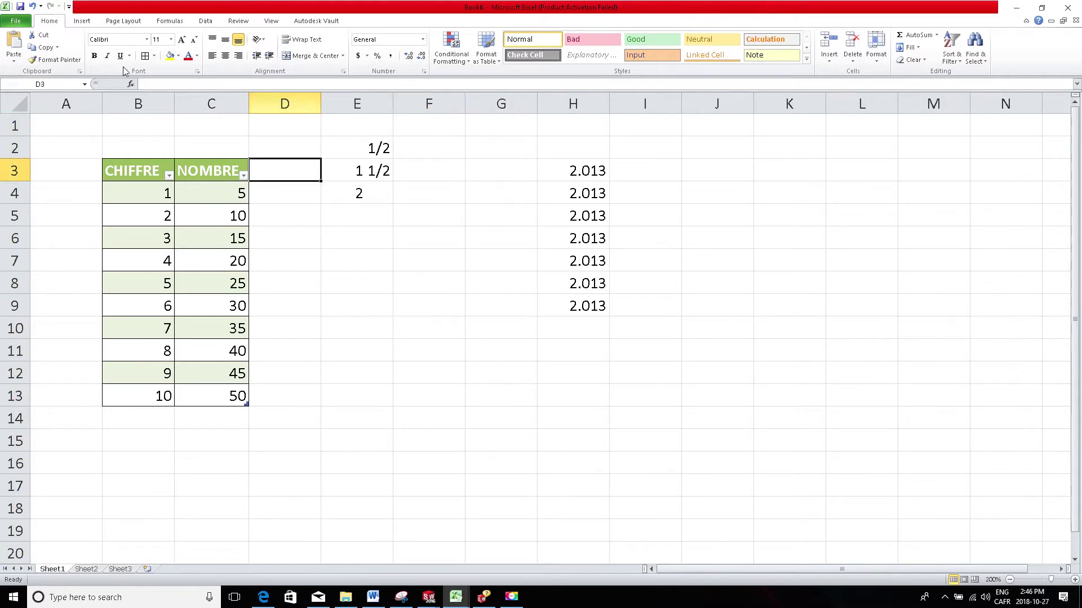
left_click(17, 21)
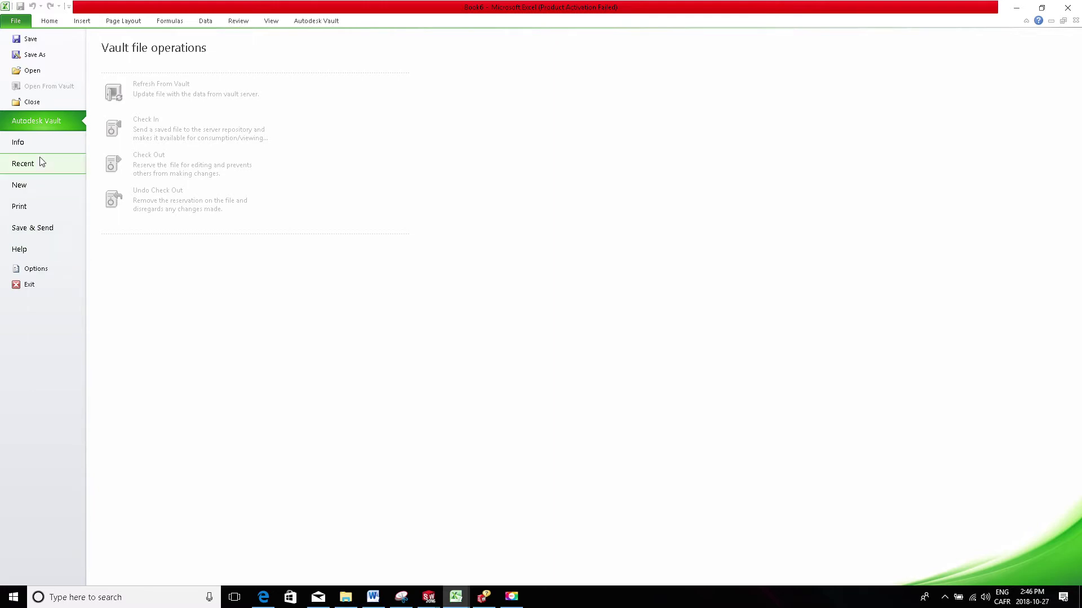
left_click(32, 207)
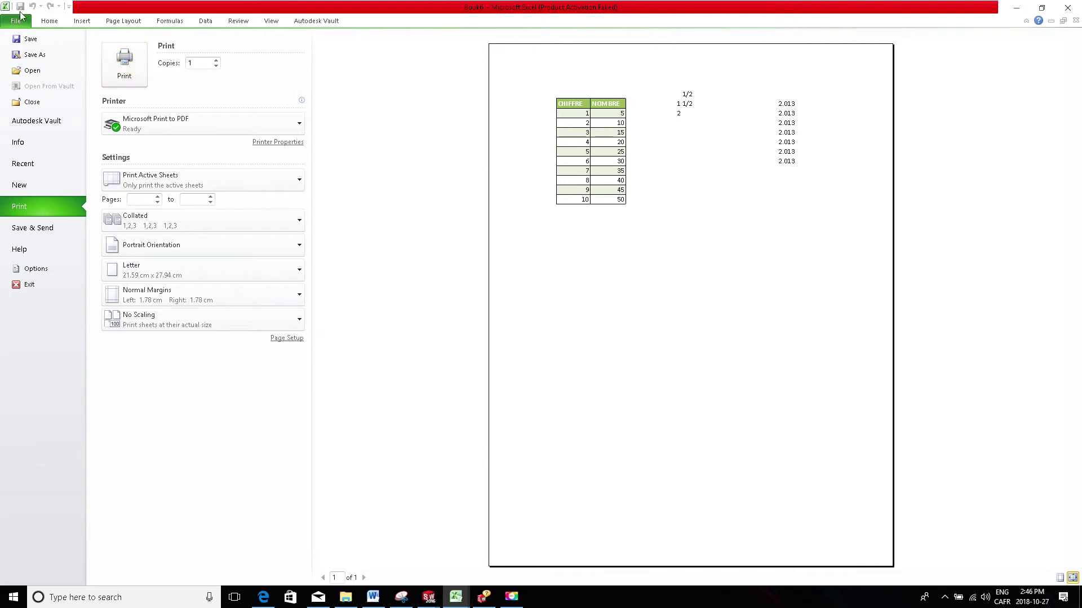
left_click(48, 22)
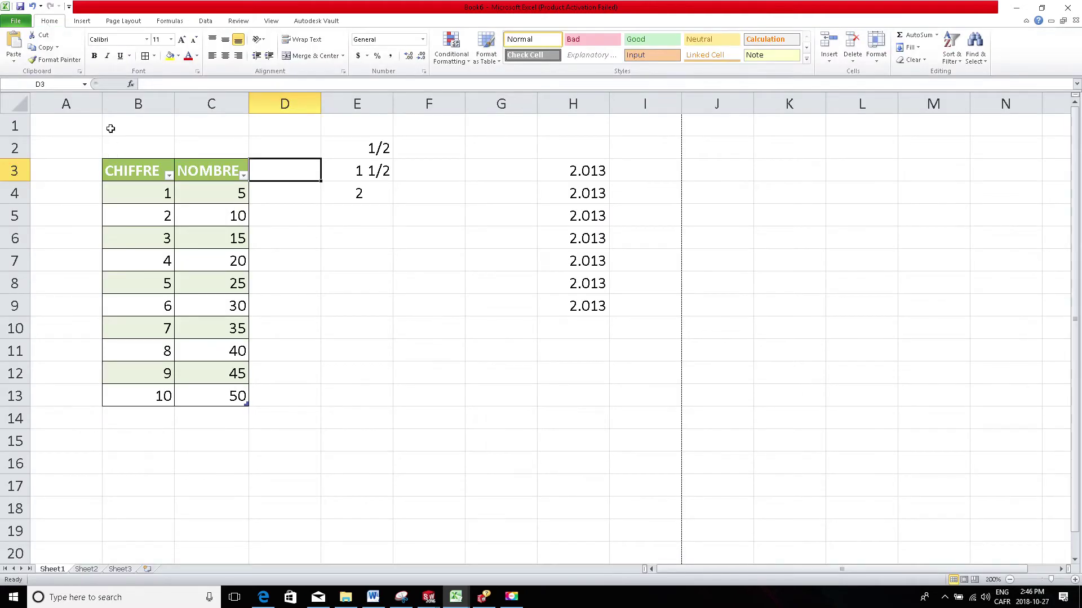
Step: Set the CHIFFRE/NOMBRE table, cells B3 to C13, as the print area of the sheet
left_click(123, 21)
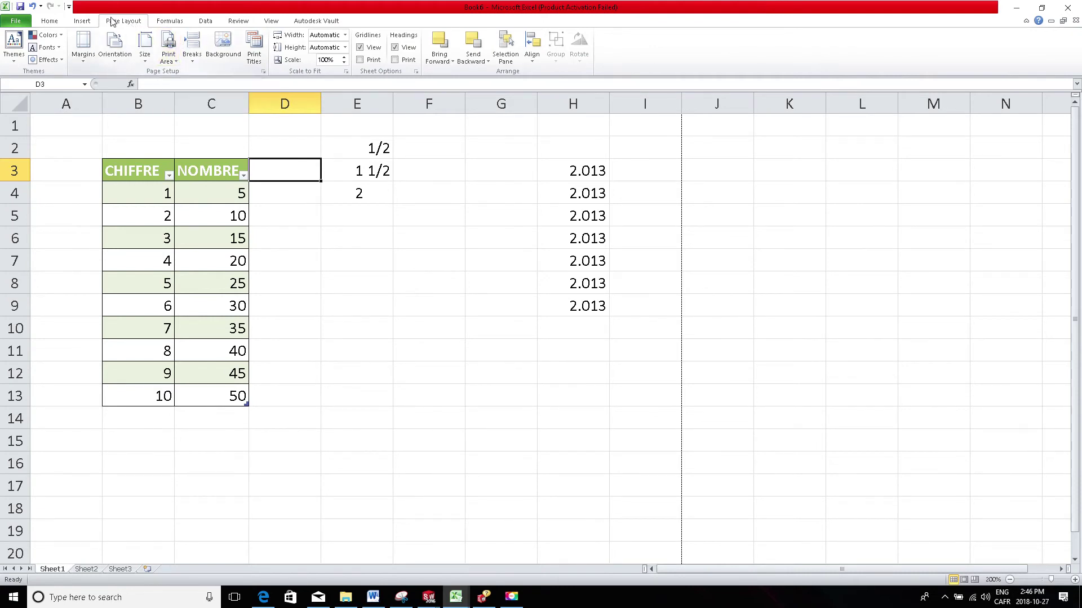
left_click(171, 62)
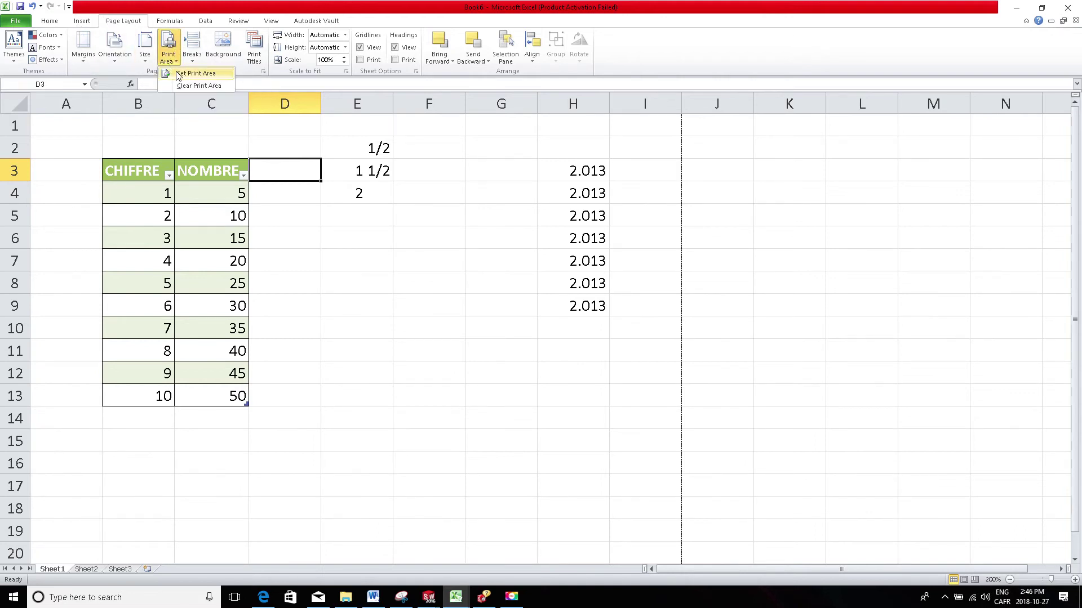
left_click(84, 137)
left_click_drag(110, 165, 225, 399)
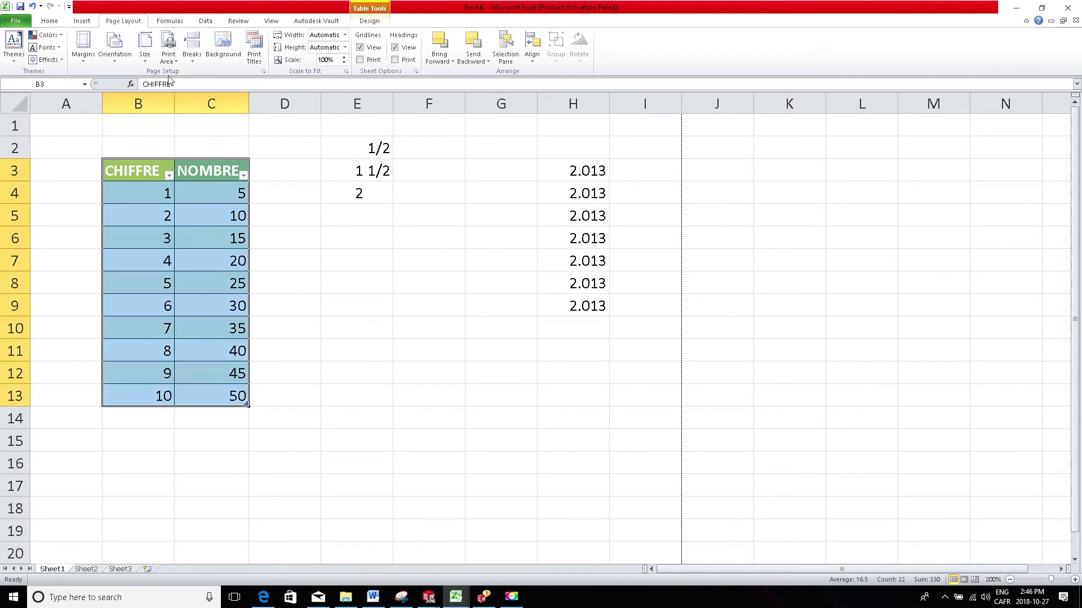
left_click(168, 57)
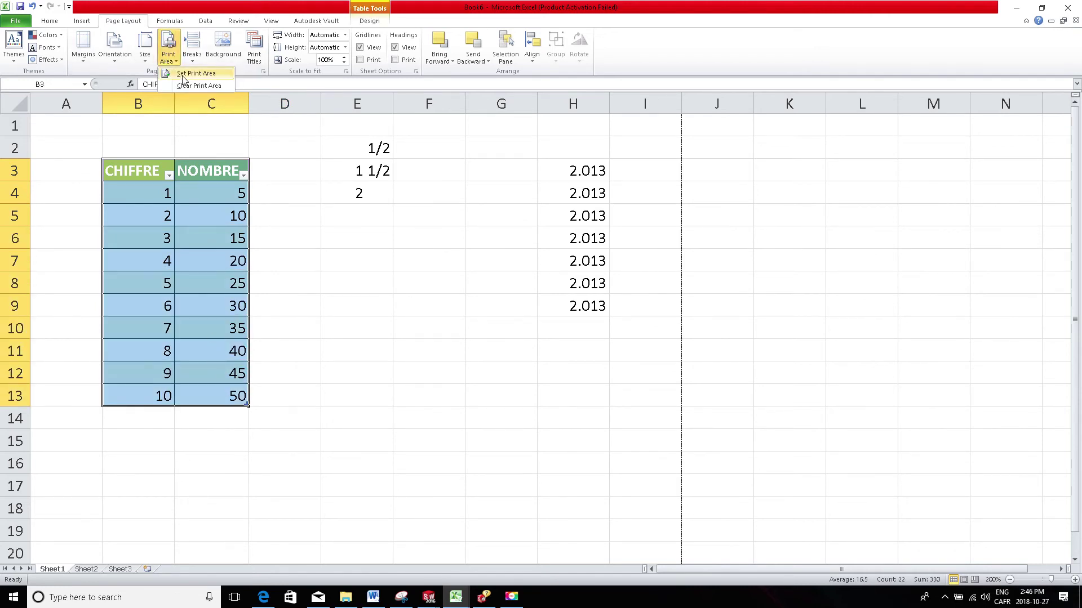
left_click(182, 76)
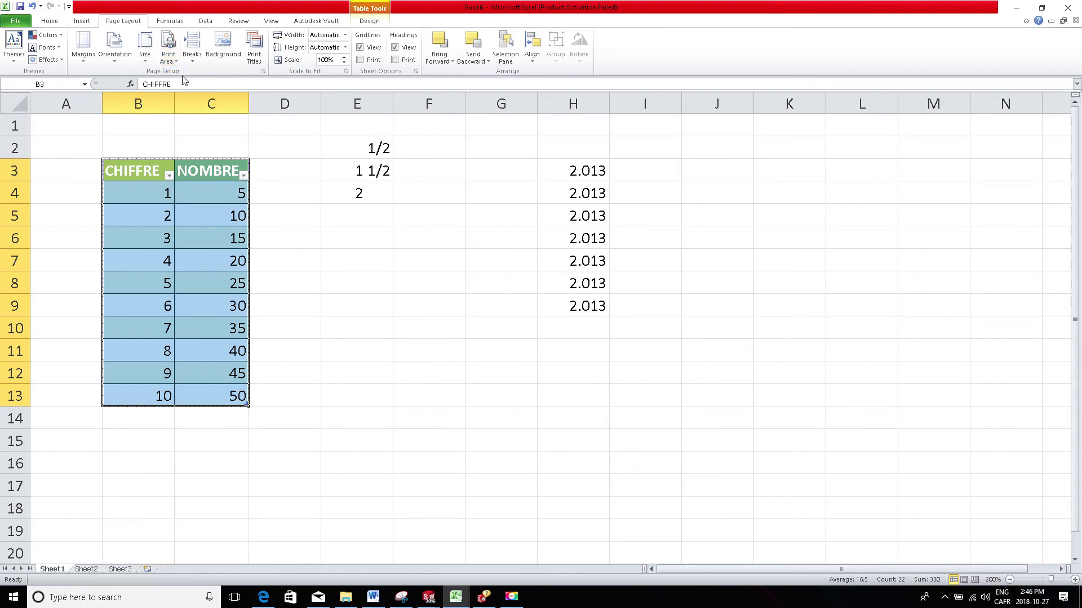
Step: Check the print preview of the table's print area, return to the worksheet and deselect the table
left_click(15, 21)
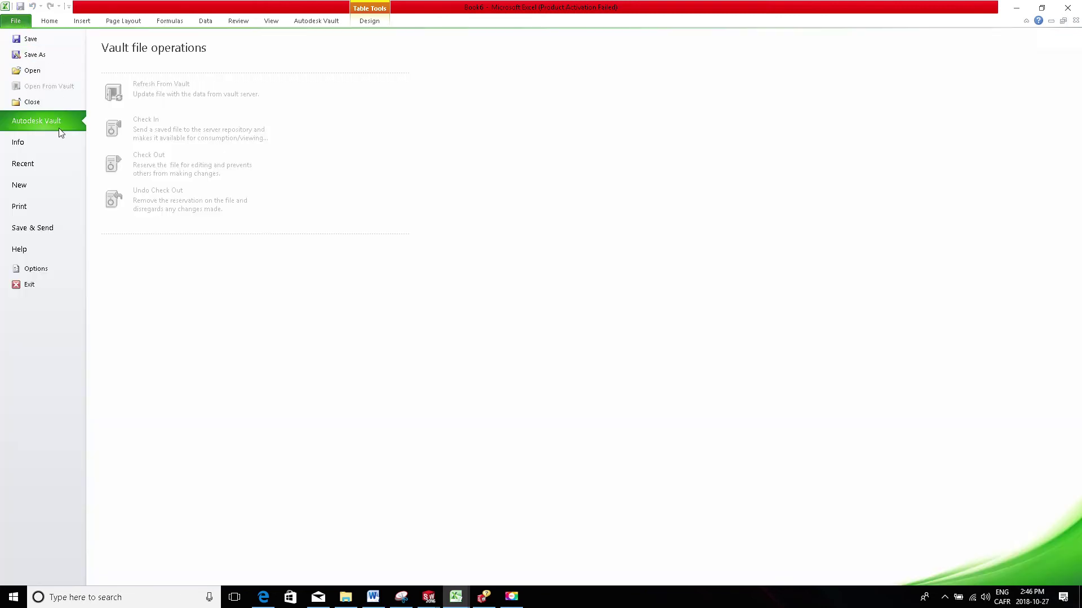
left_click(40, 206)
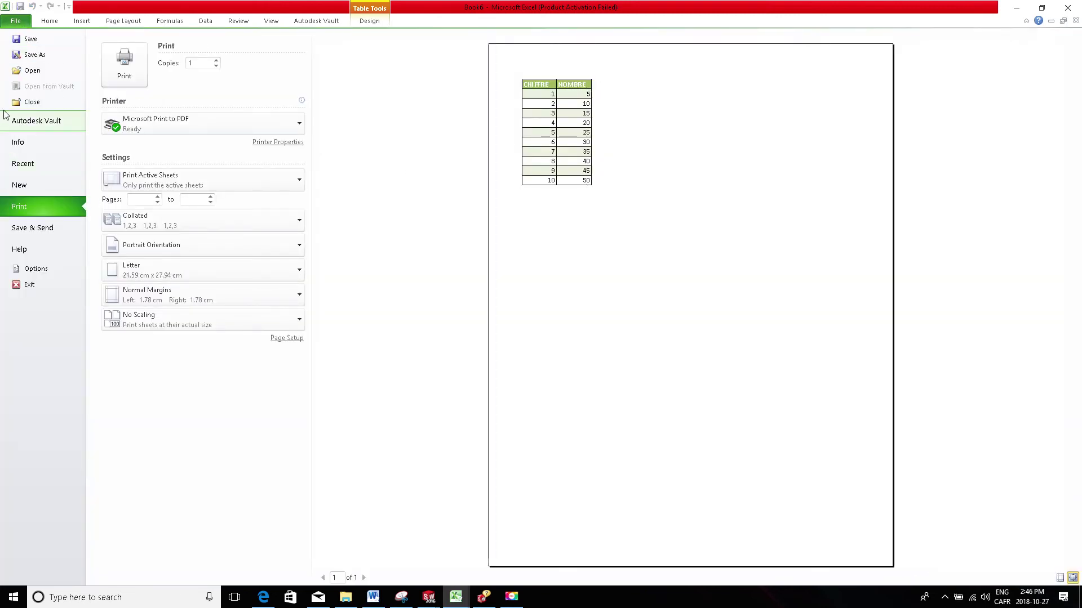
left_click(49, 21)
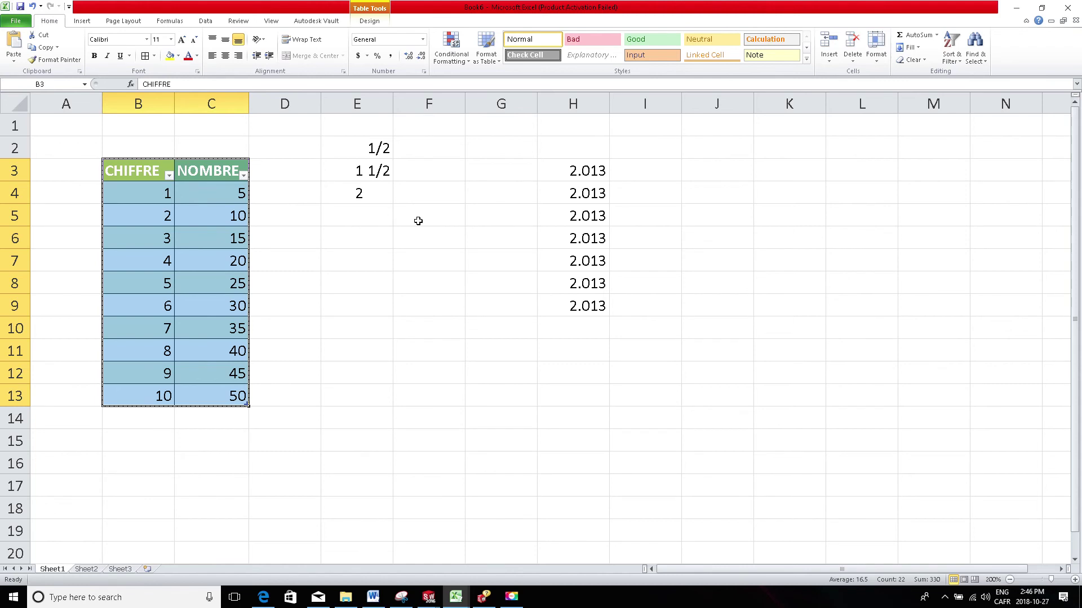
left_click(308, 174)
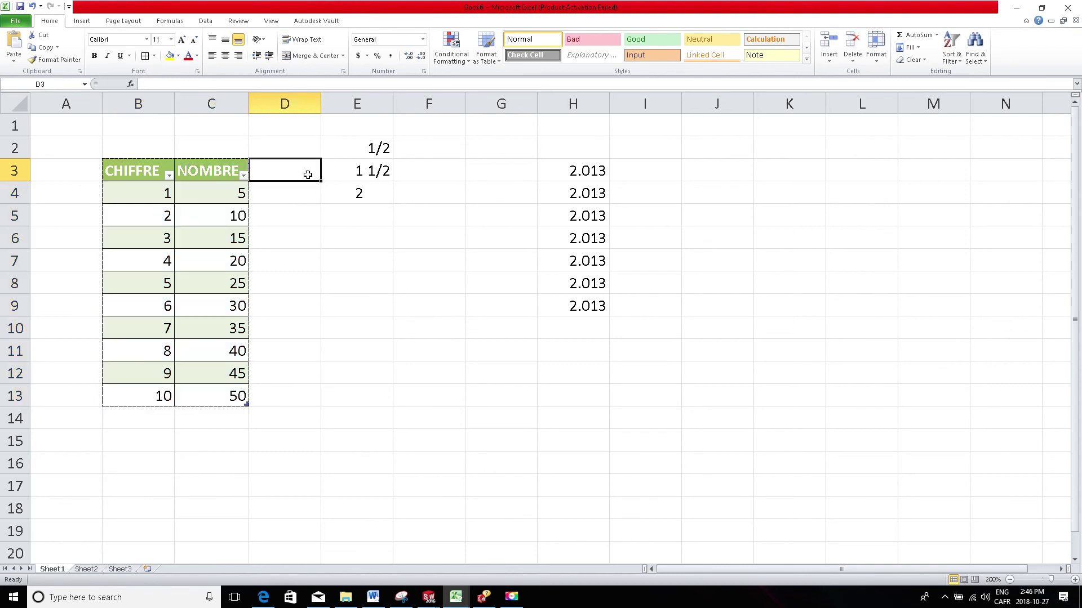
left_click(307, 146)
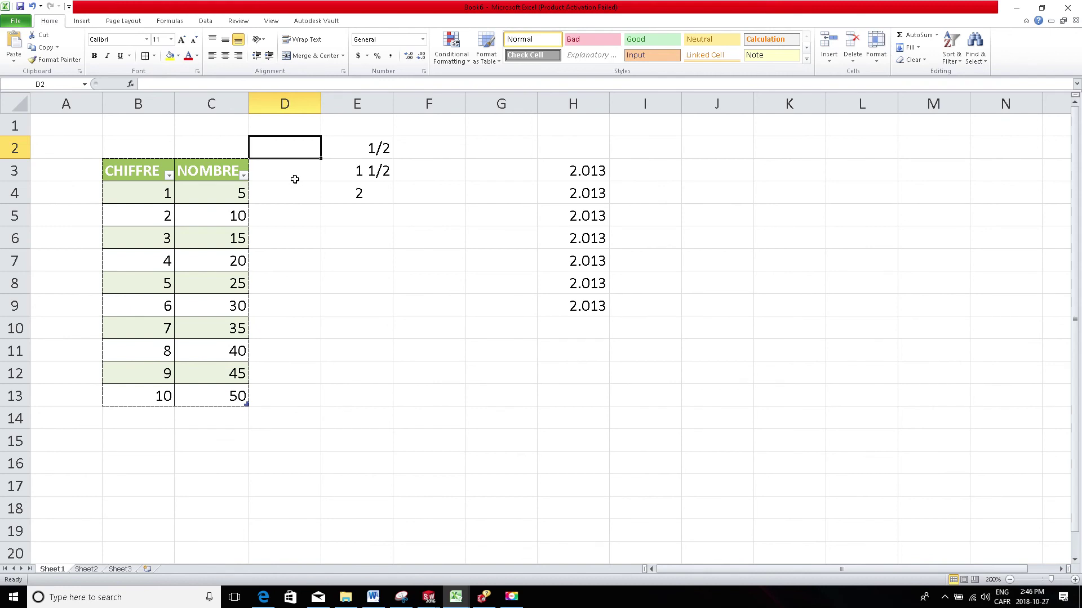